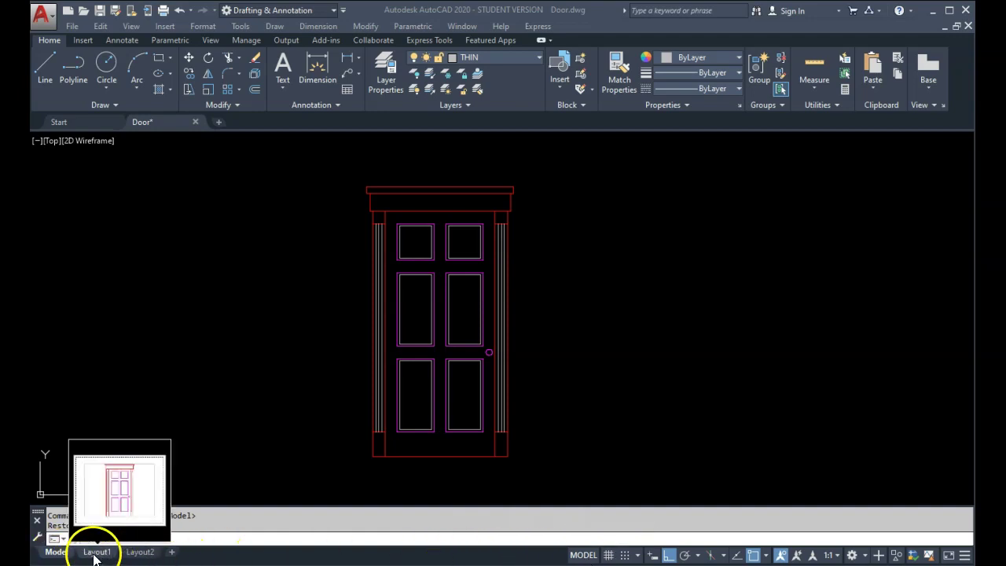
# Modify the page setup of Layout1 to use the AutoCAD PDF (General Documentation).pc3 plotter
pyautogui.moveTo(92, 553)
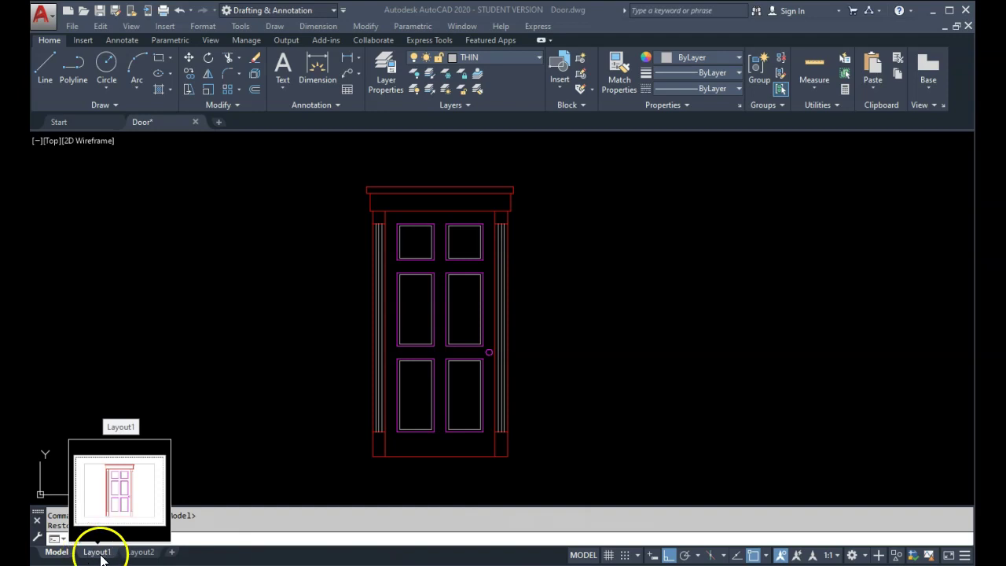
pyautogui.click(99, 553)
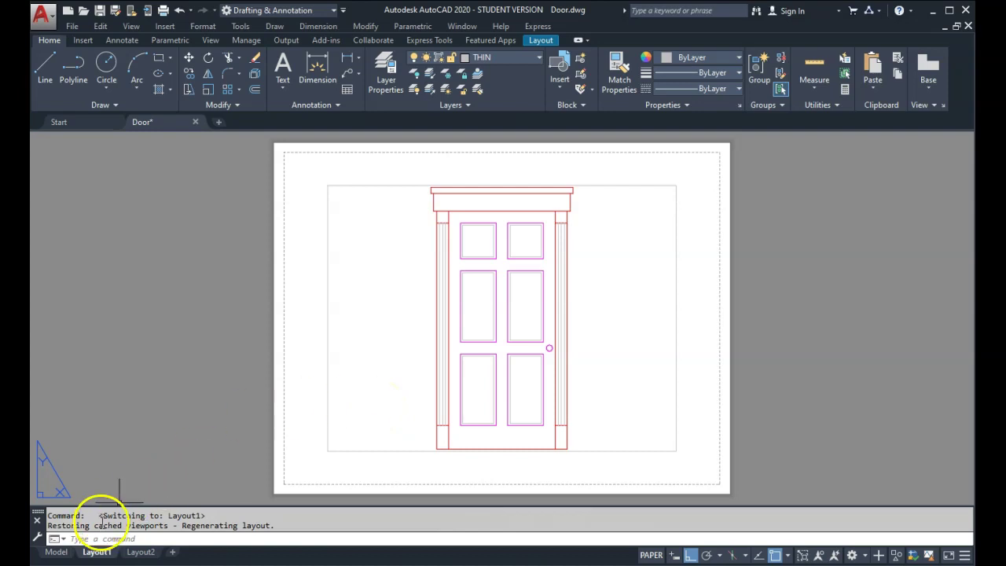
pyautogui.moveTo(100, 556)
pyautogui.mouseDown()
pyautogui.moveTo(89, 554)
pyautogui.moveTo(126, 554)
pyautogui.moveTo(92, 554)
pyautogui.mouseUp()
pyautogui.rightClick(92, 554)
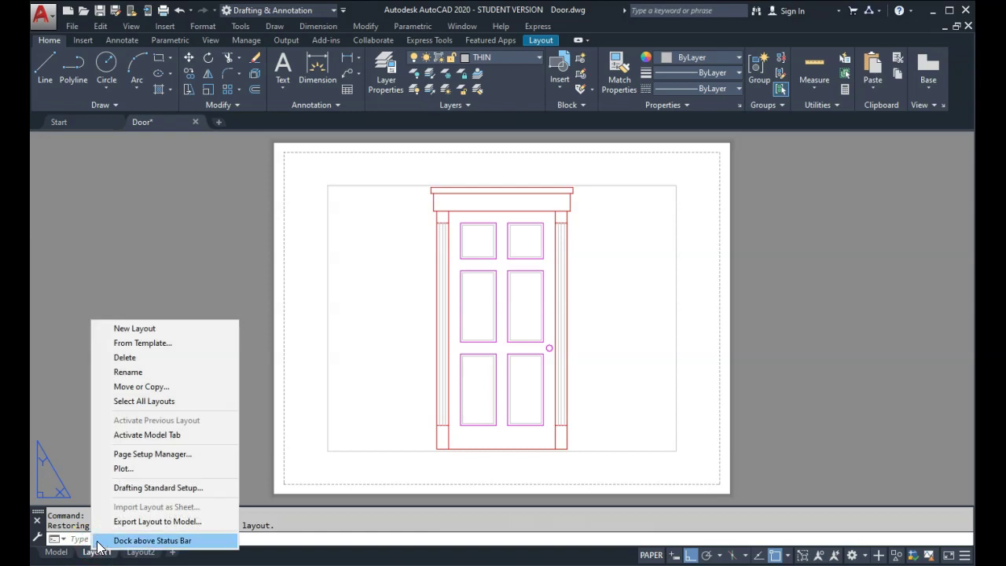
pyautogui.click(150, 454)
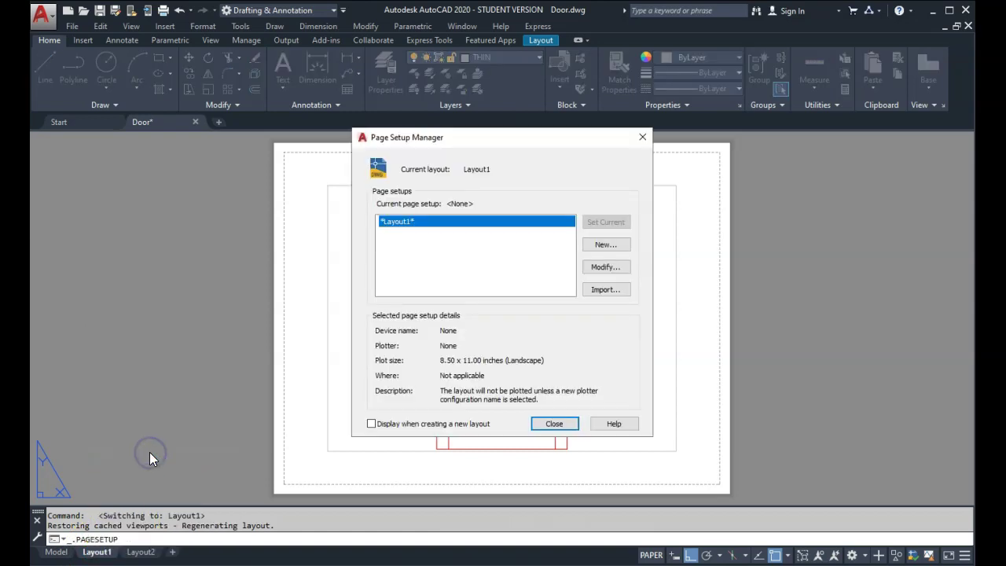
pyautogui.click(607, 267)
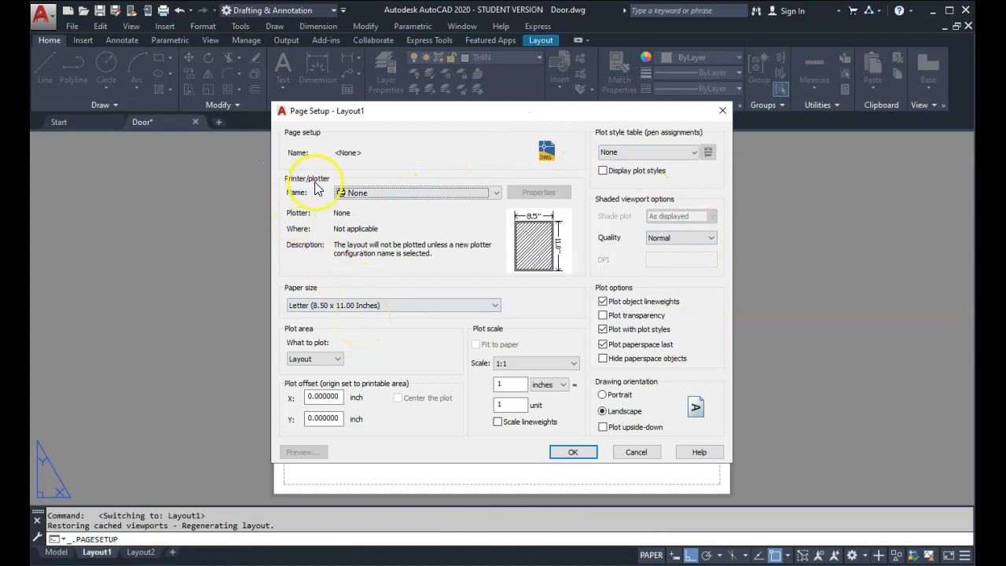
pyautogui.click(496, 193)
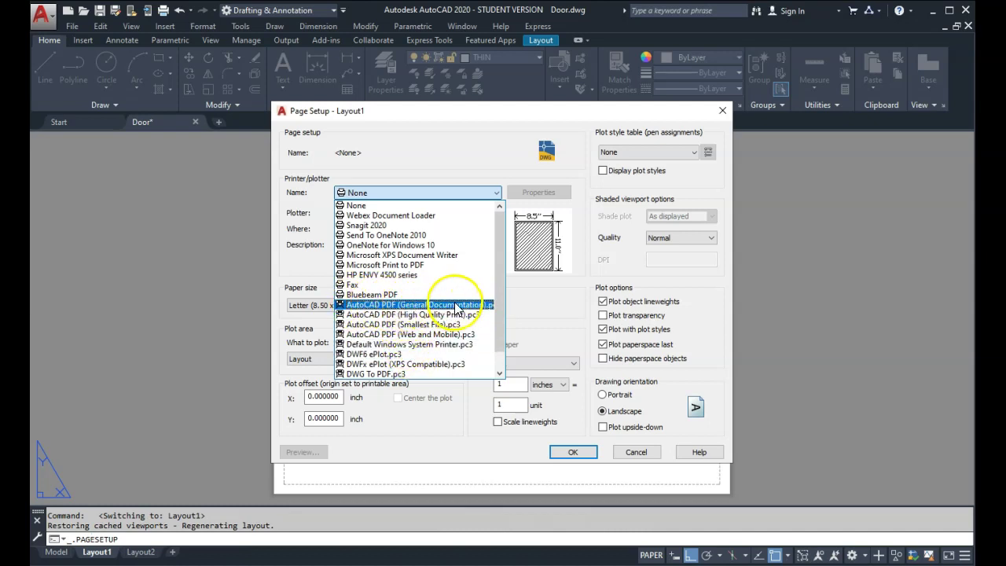
pyautogui.click(389, 304)
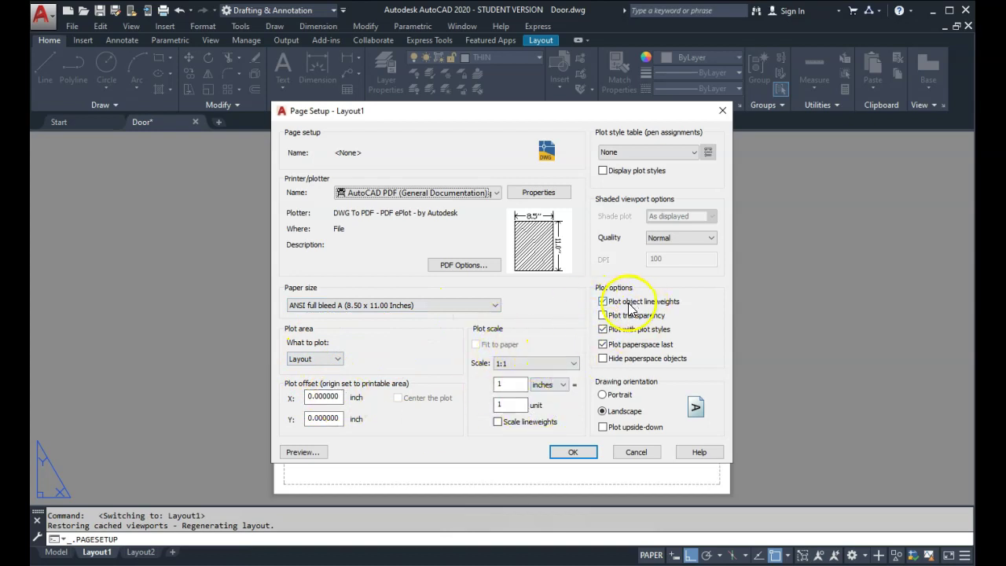
# Assign the monochrome.ctb plot style table, open it for editing, and check individual color styles, finishing on Color 1
pyautogui.click(694, 152)
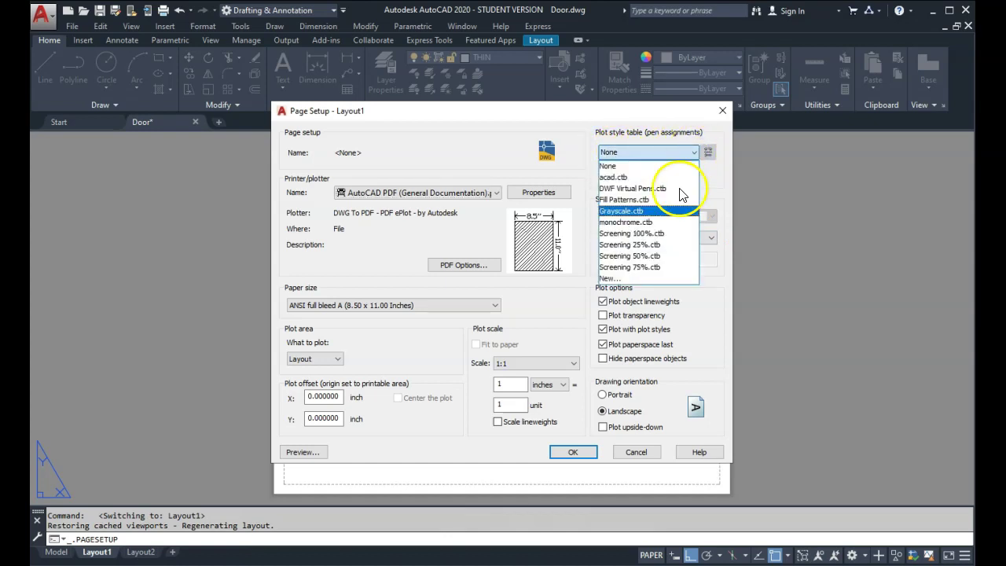
pyautogui.click(631, 222)
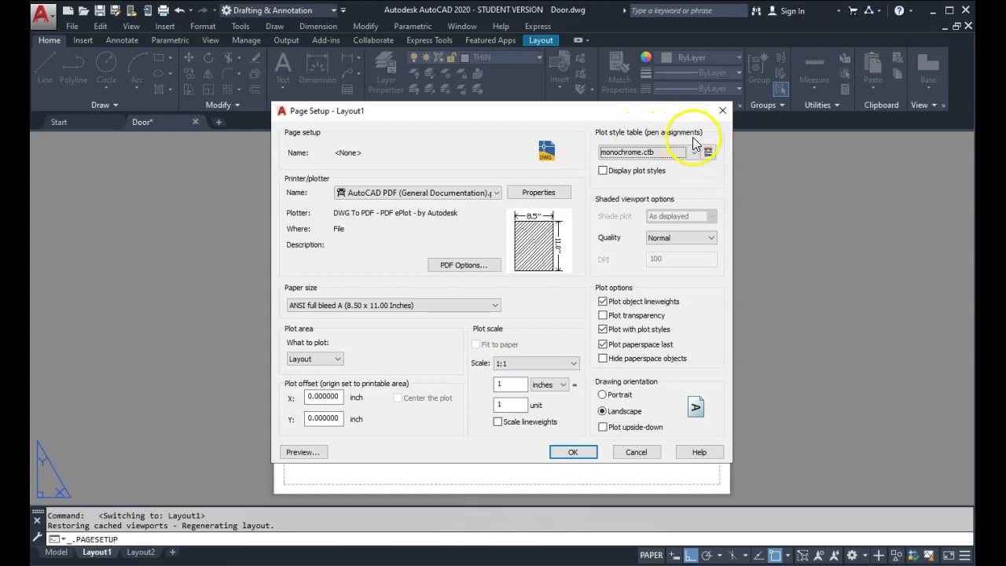
pyautogui.click(707, 152)
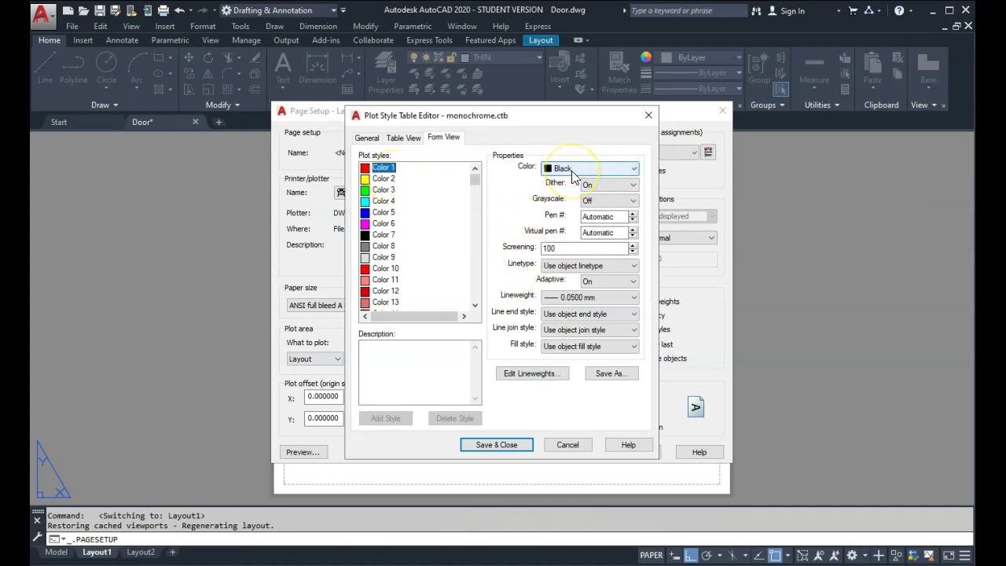
pyautogui.click(383, 190)
pyautogui.click(382, 201)
pyautogui.click(384, 212)
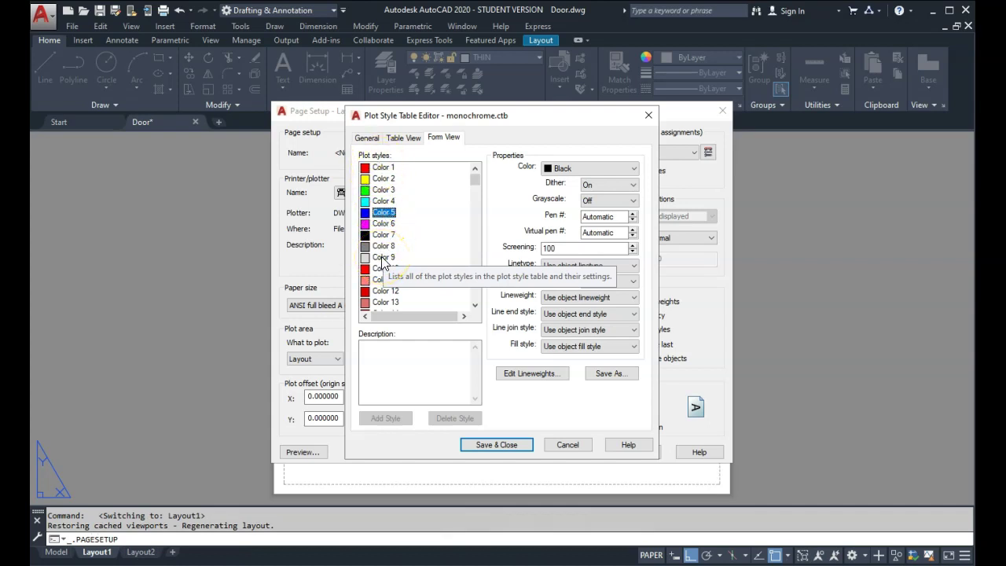
pyautogui.click(384, 166)
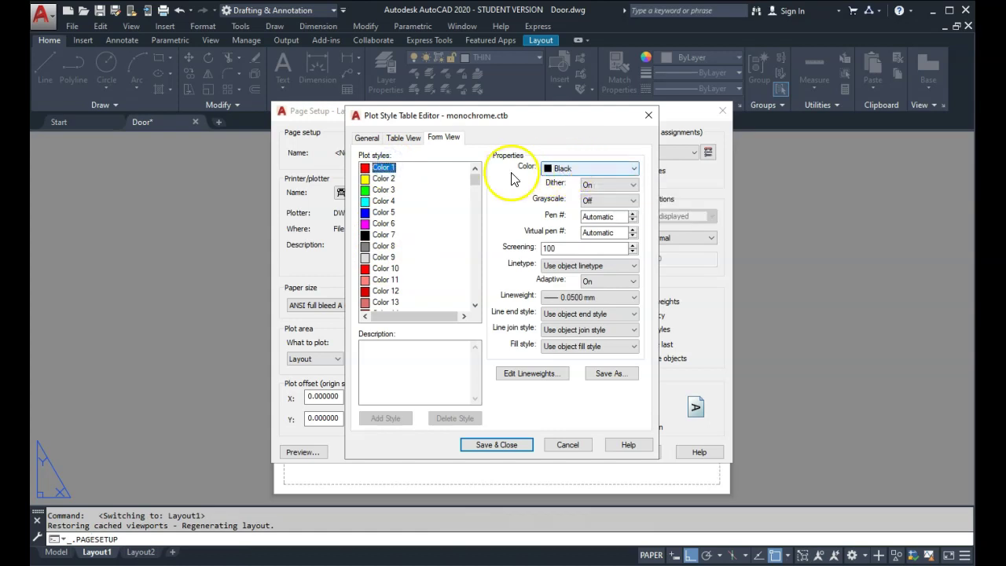
# Try Red as the plot color for Color 1 and set it back to Black
pyautogui.click(633, 168)
pyautogui.click(561, 194)
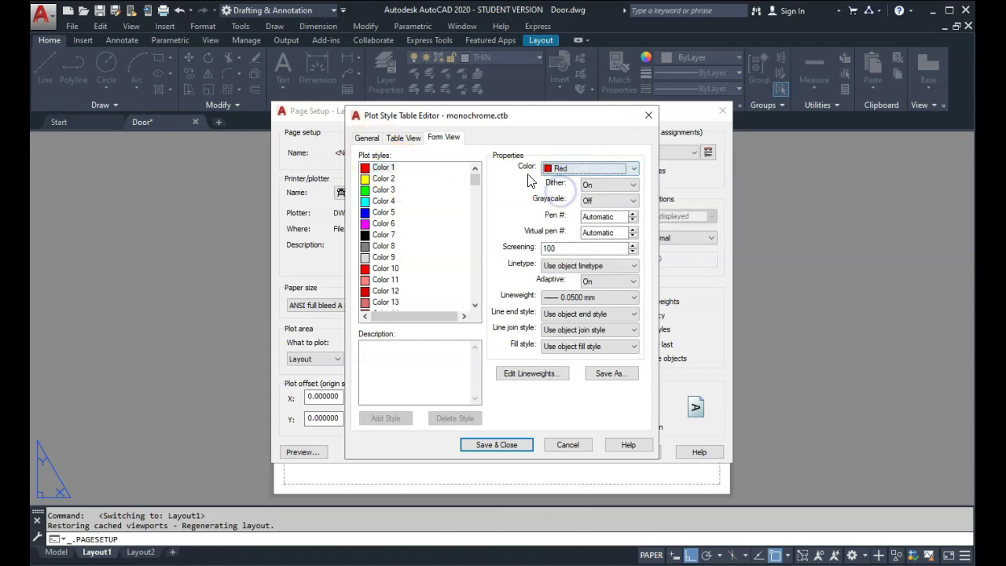
pyautogui.click(633, 167)
pyautogui.click(572, 257)
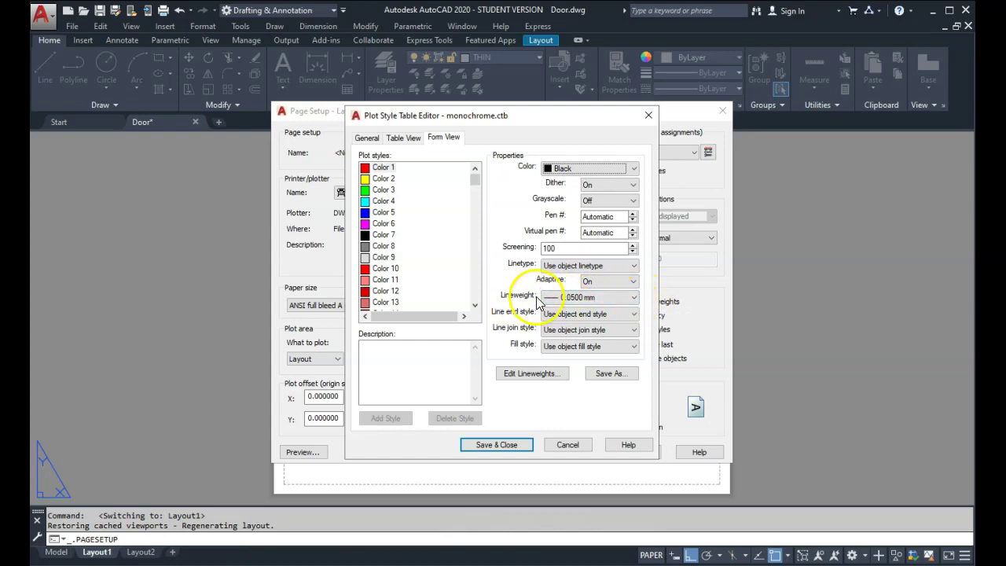
# Set the lineweight of plot styles Color 1 and Color 3 to Use object lineweight
pyautogui.click(632, 300)
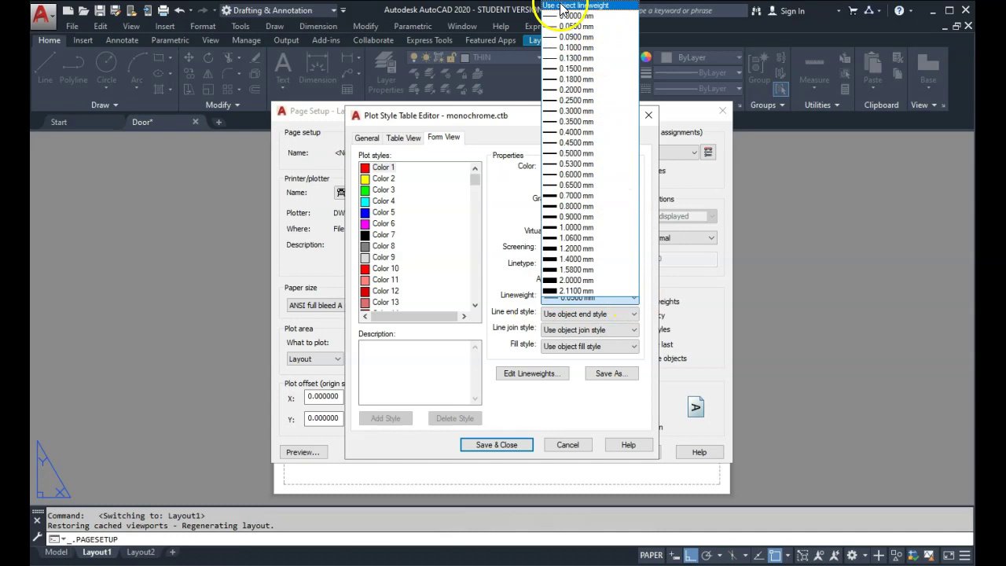
pyautogui.click(601, 7)
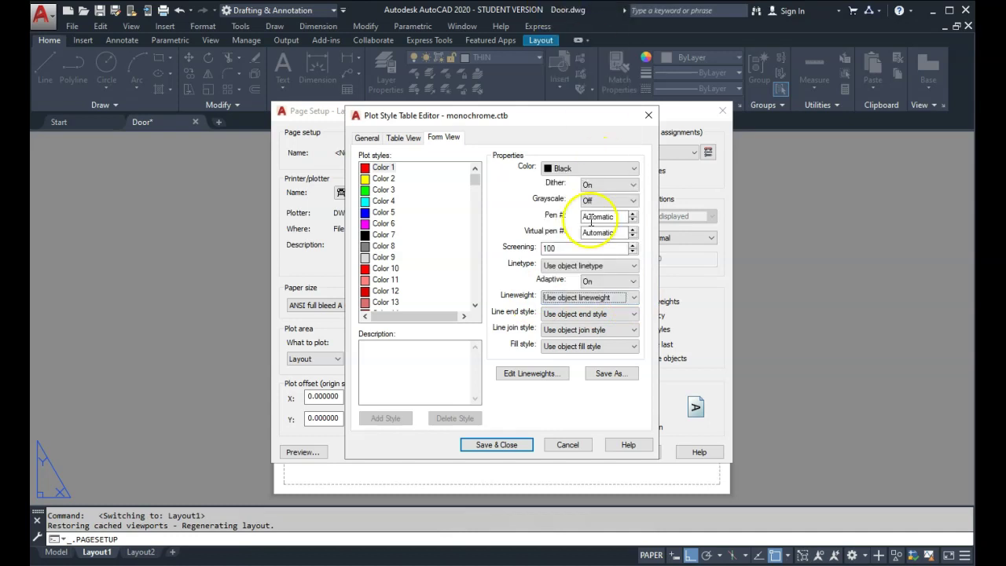
pyautogui.click(381, 179)
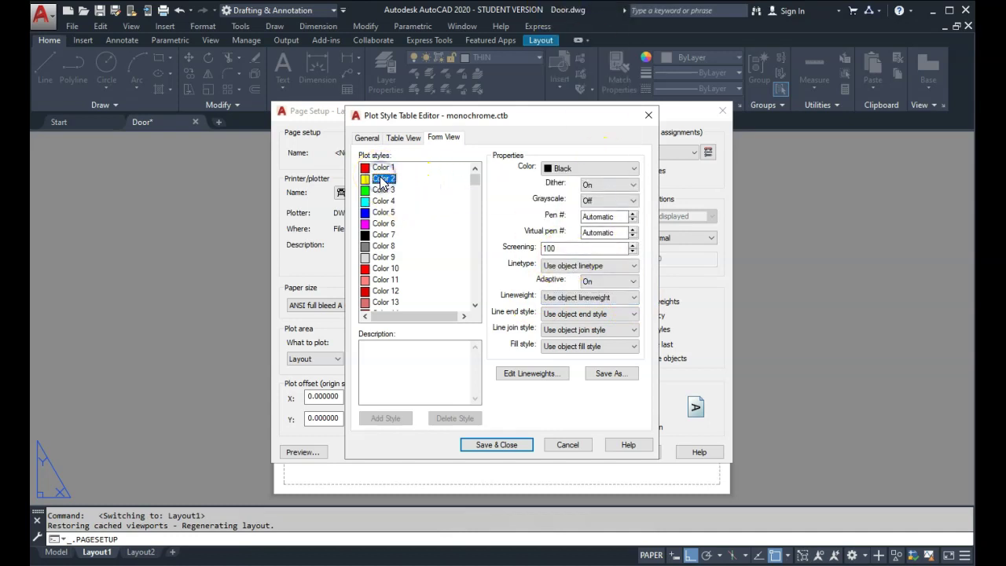
pyautogui.click(382, 190)
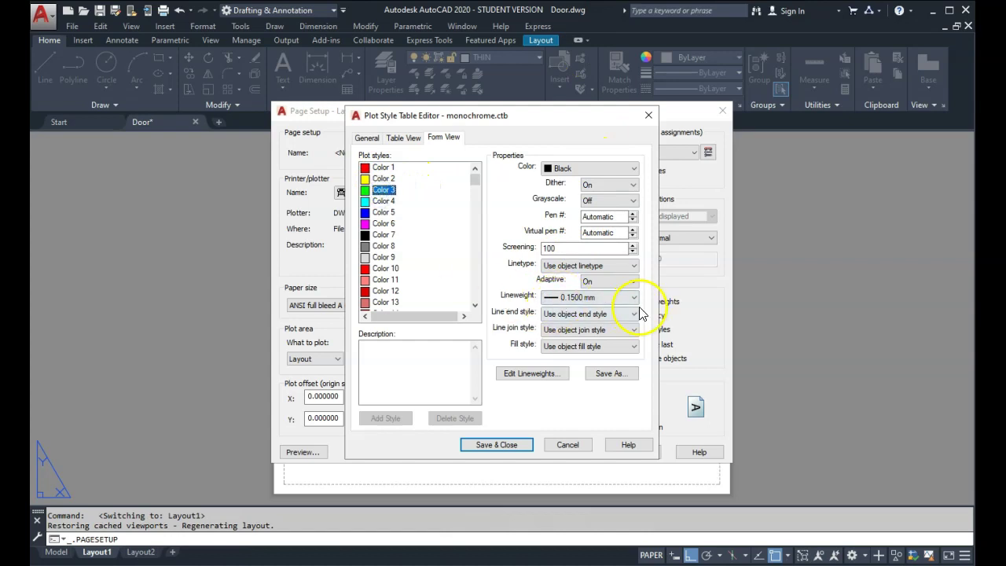
pyautogui.click(633, 297)
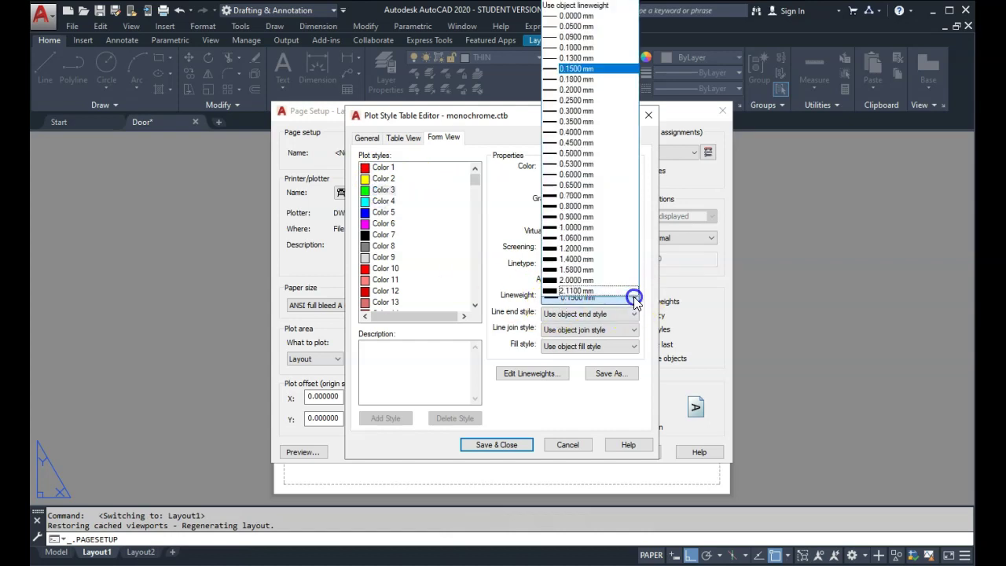
pyautogui.click(577, 5)
# Check the color and lineweight settings of Color 1 and Colors 6 through 9, and save the plot style table
pyautogui.click(384, 223)
pyautogui.click(383, 234)
pyautogui.click(384, 257)
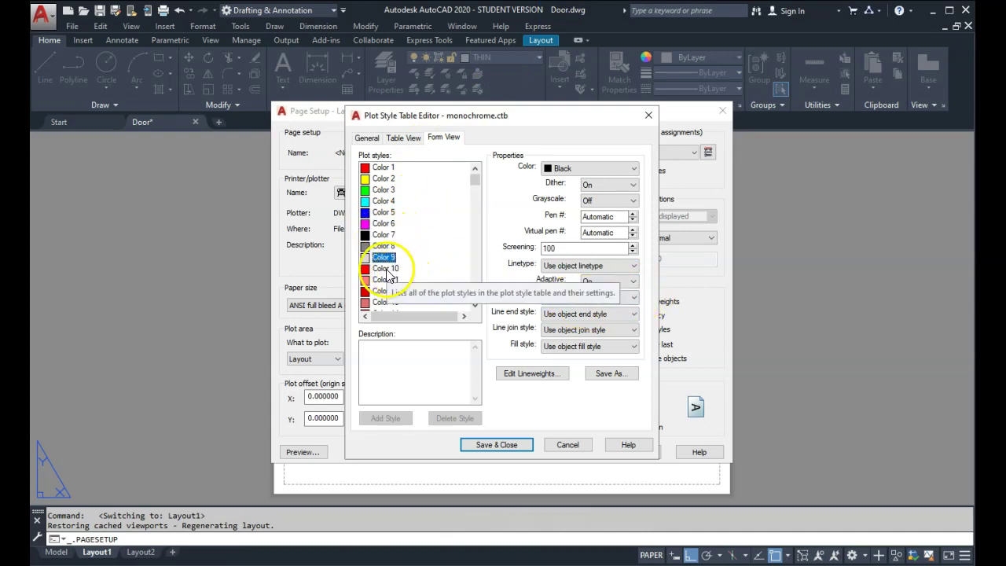
pyautogui.click(384, 246)
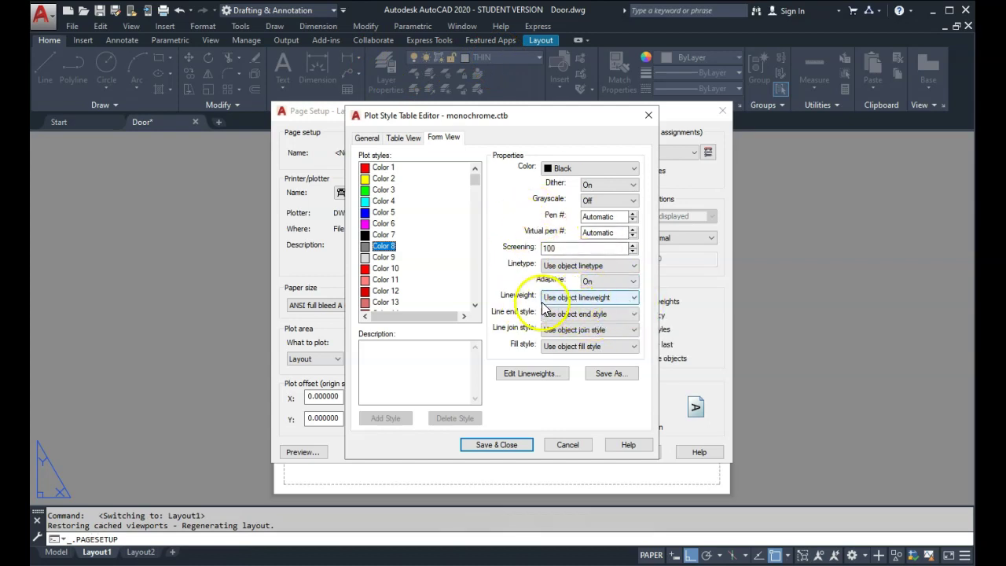
pyautogui.click(384, 167)
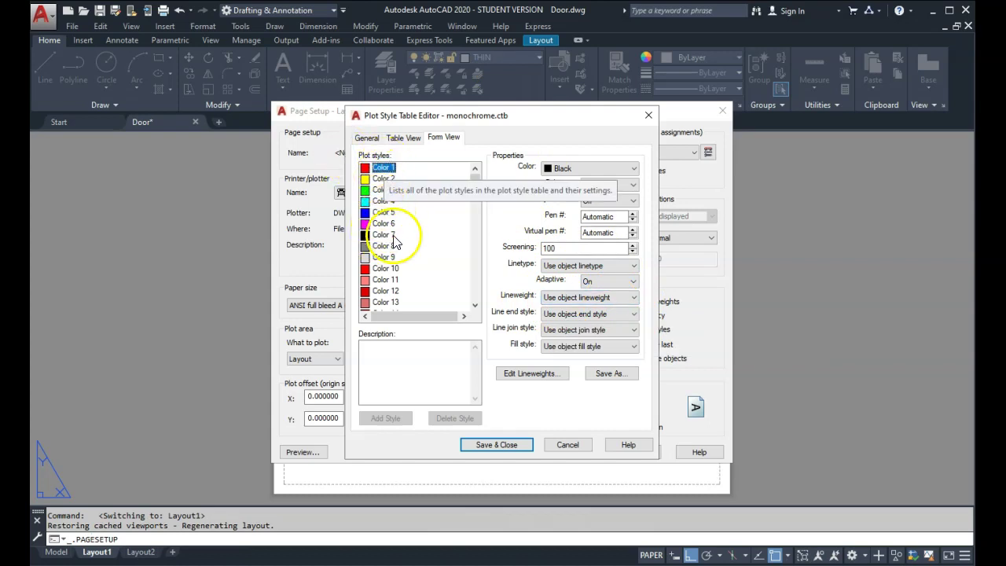
pyautogui.click(382, 257)
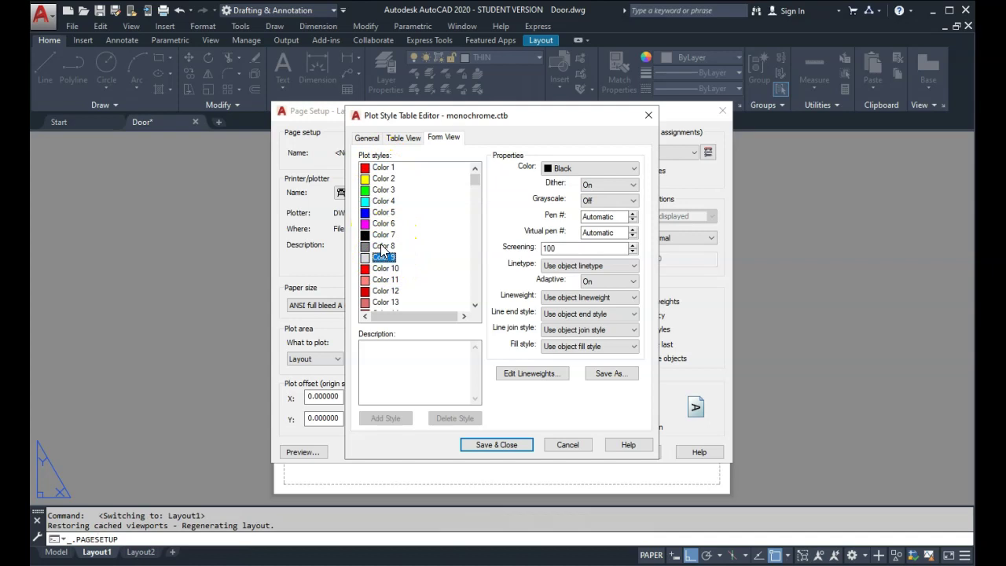
pyautogui.click(383, 224)
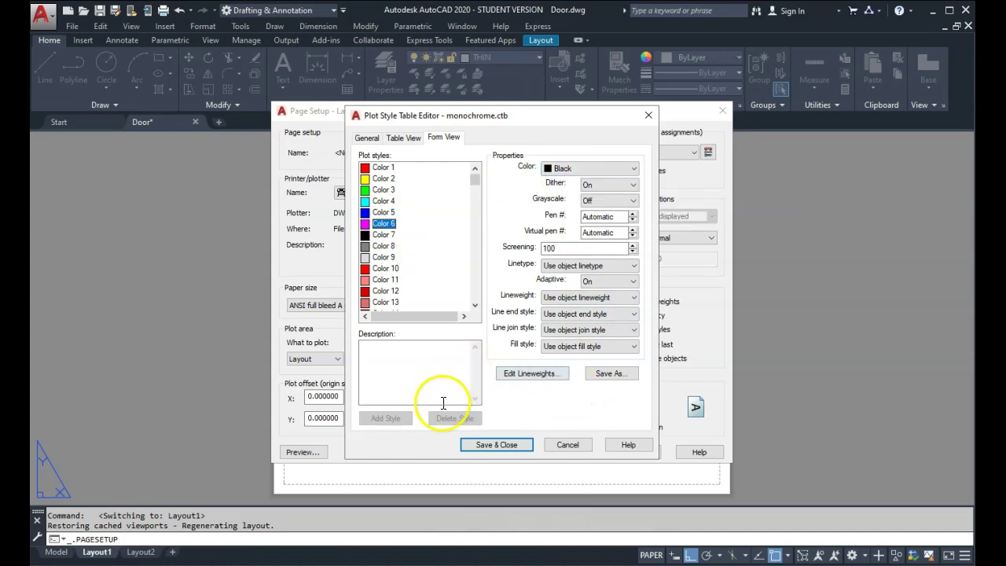
pyautogui.click(503, 445)
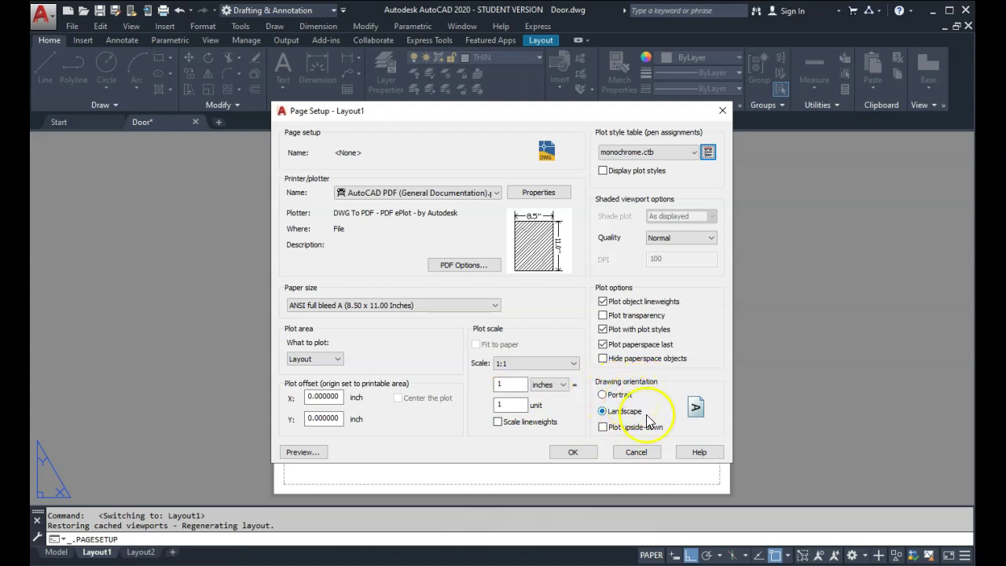
# Set the drawing orientation to Portrait, accept the page setup, and close the Page Setup Manager
pyautogui.click(603, 396)
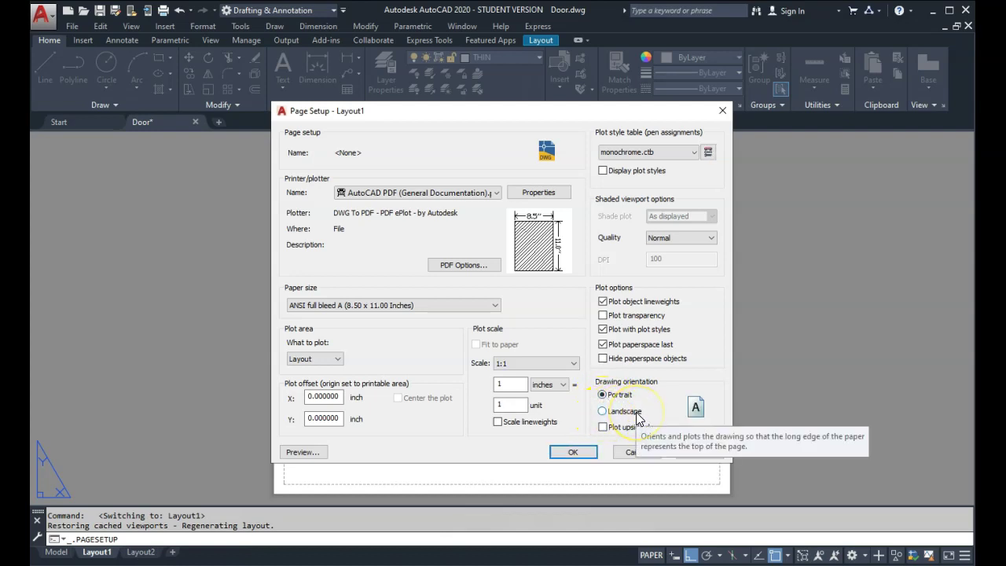
pyautogui.click(573, 452)
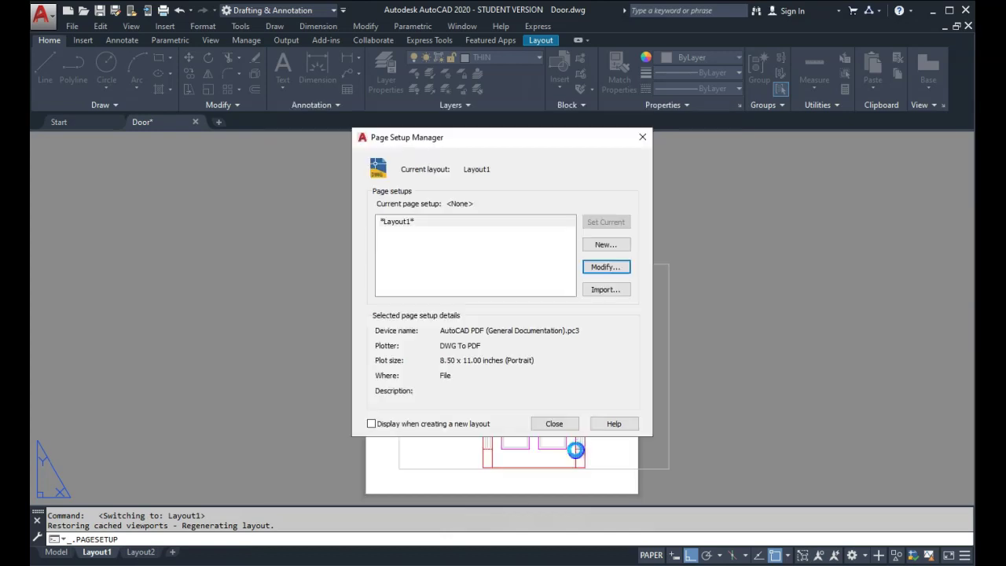
pyautogui.click(556, 422)
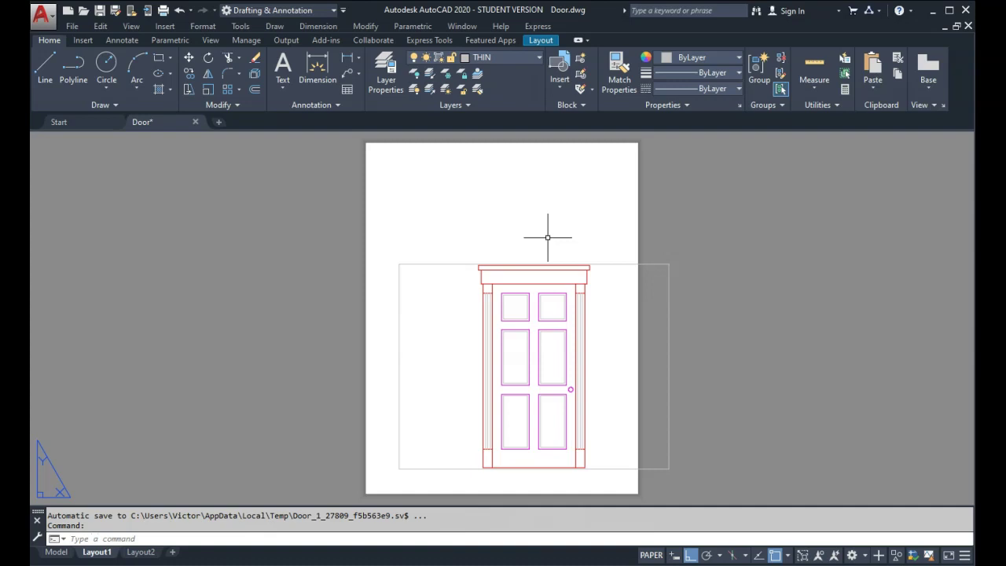
# Stretch the Layout1 viewport's corners outward until its frame lies just outside all four edges of the portrait sheet
pyautogui.click(56, 552)
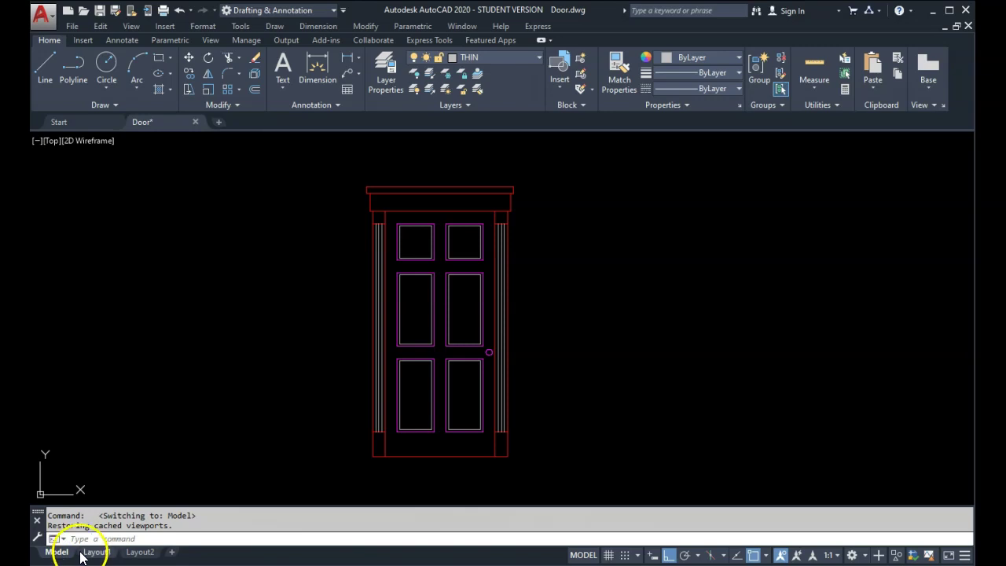
pyautogui.click(96, 552)
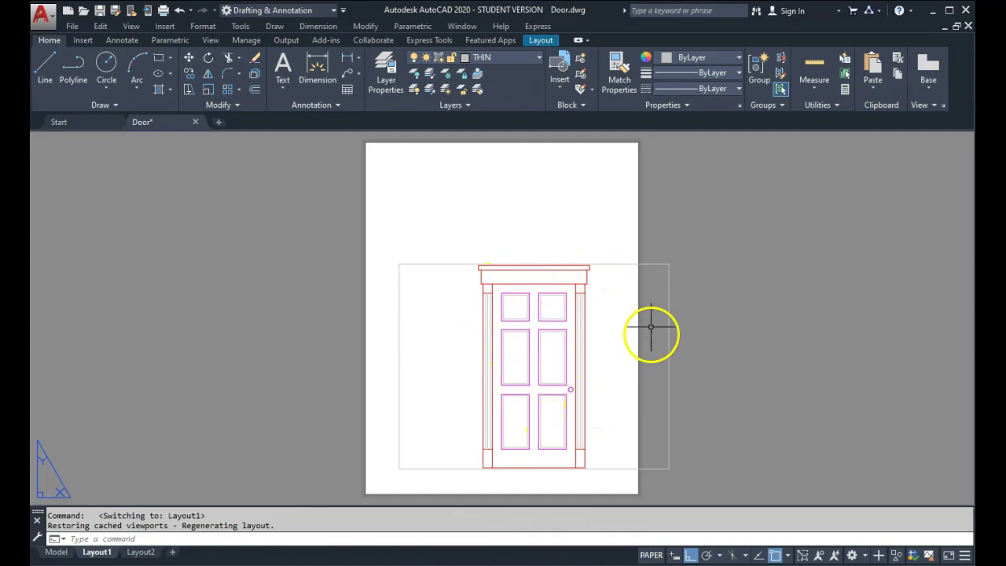
pyautogui.click(623, 264)
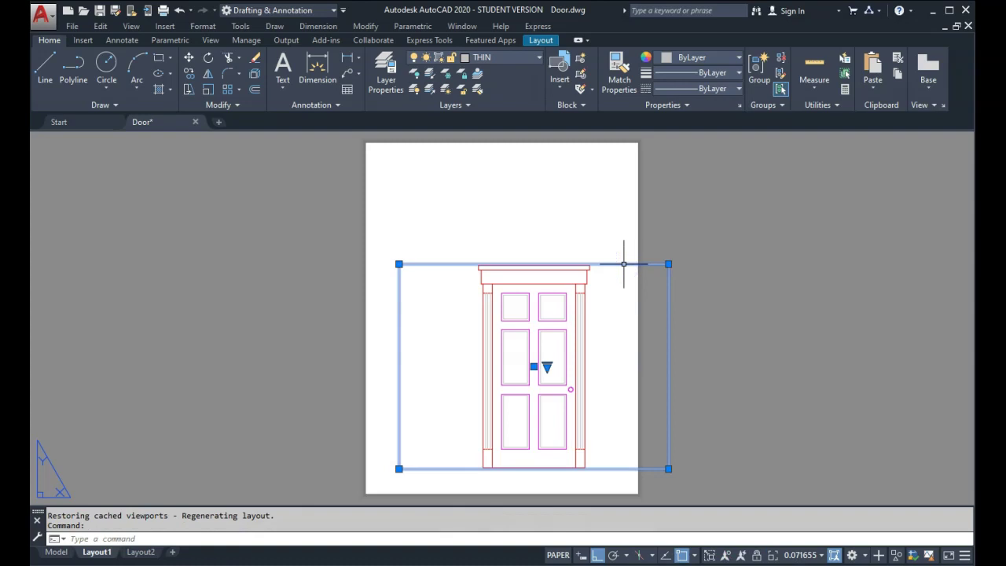
pyautogui.click(669, 264)
pyautogui.click(662, 136)
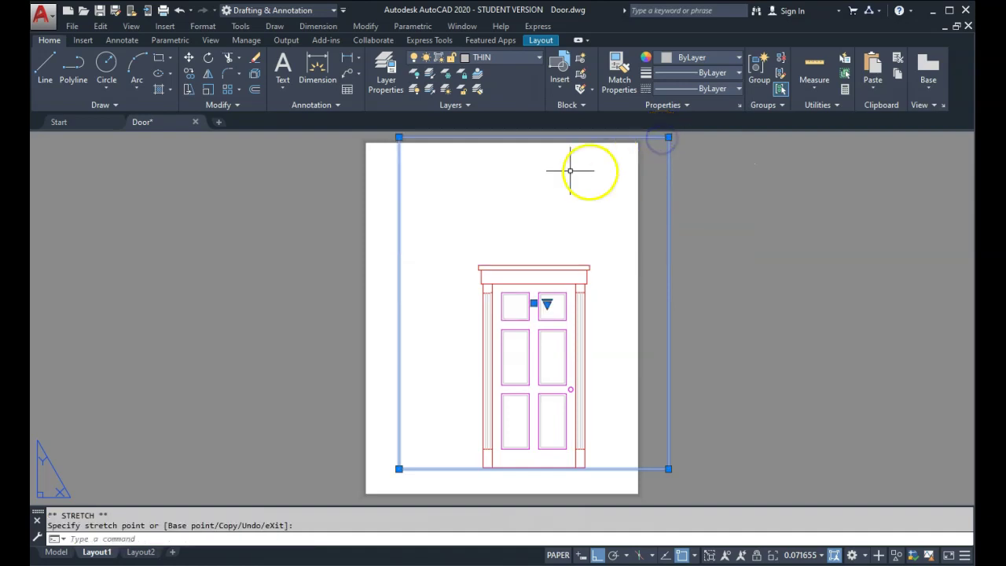
pyautogui.click(401, 136)
pyautogui.click(334, 136)
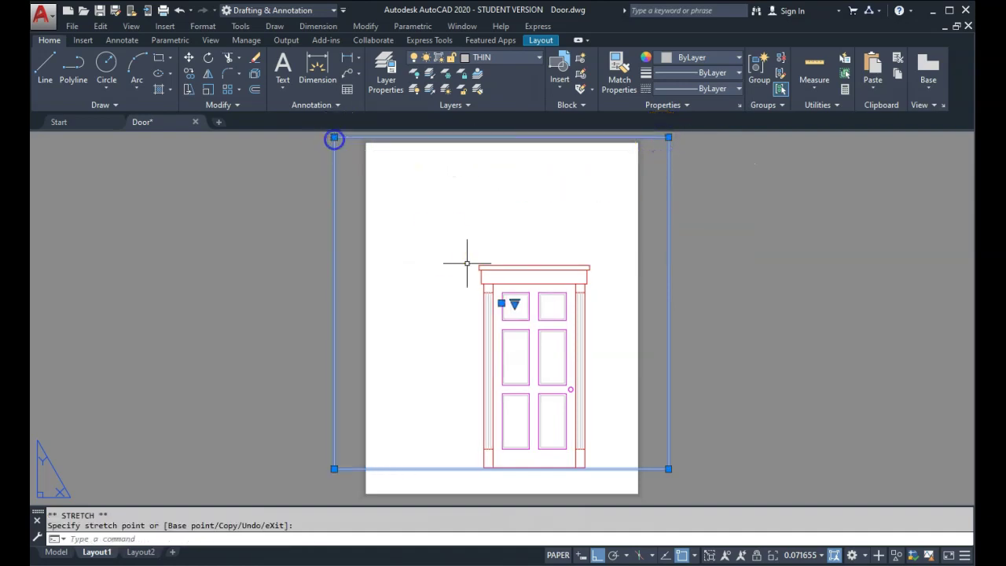
pyautogui.click(668, 499)
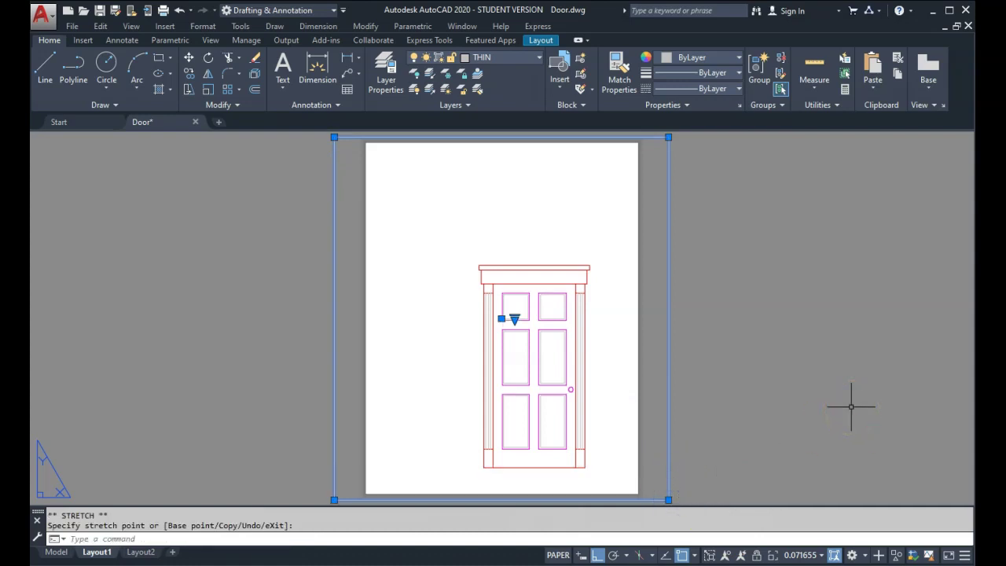
pyautogui.click(668, 136)
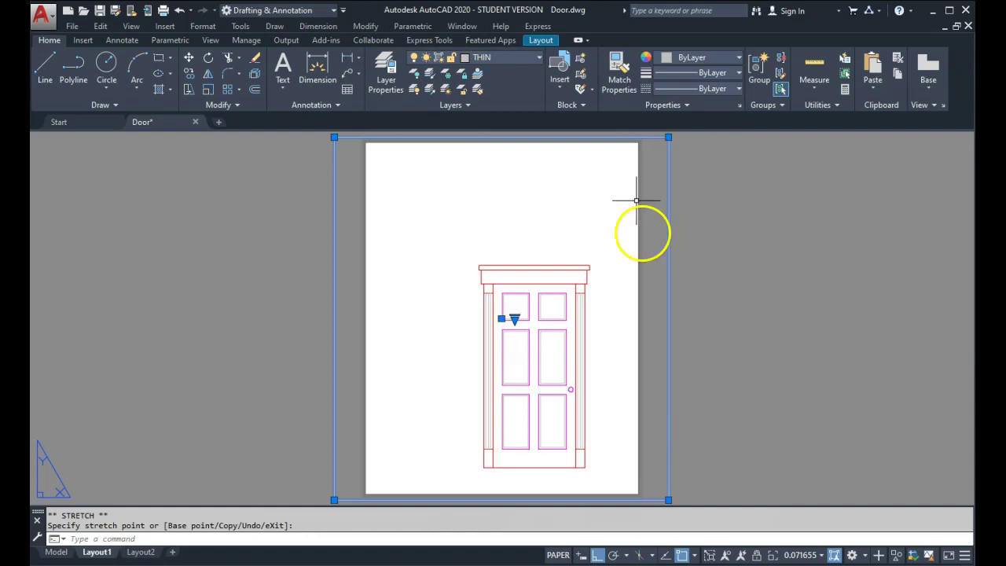
# Adjust the viewport's upper-right corner so its side edge lies slightly closer to, but still outside, the portrait sheet
pyautogui.click(669, 137)
pyautogui.click(627, 160)
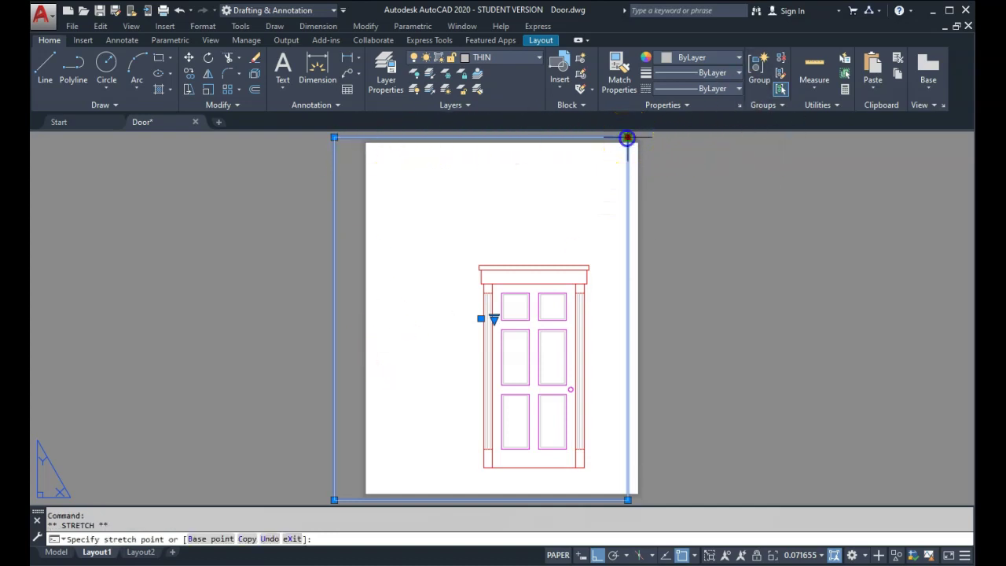
pyautogui.click(663, 138)
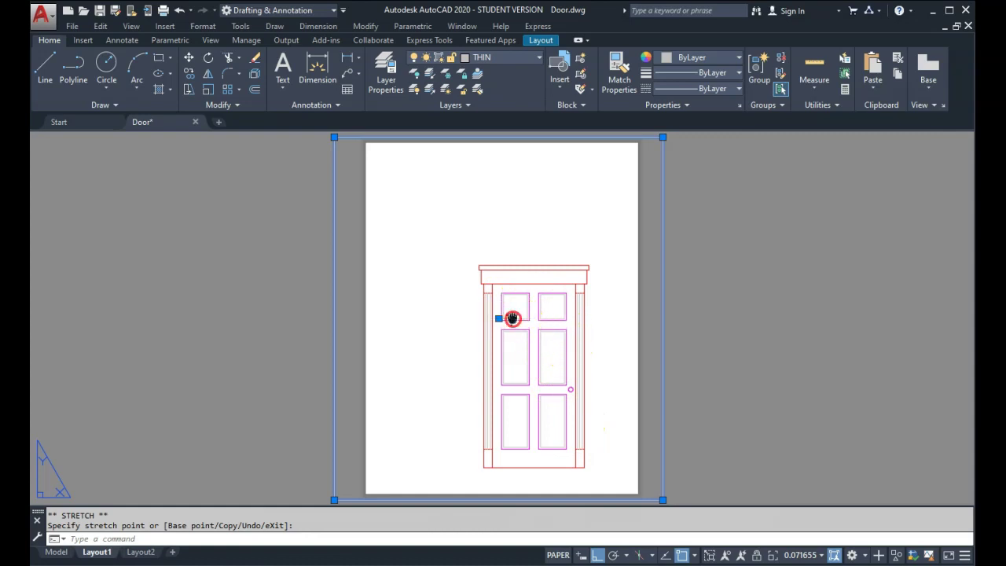
# Activate model space inside the Layout1 viewport and move the door view to the middle of the sheet
pyautogui.moveTo(511, 317)
pyautogui.mouseDown(button='middle')
pyautogui.moveTo(463, 227)
pyautogui.moveTo(553, 352)
pyautogui.moveTo(515, 309)
pyautogui.mouseUp(button='middle')
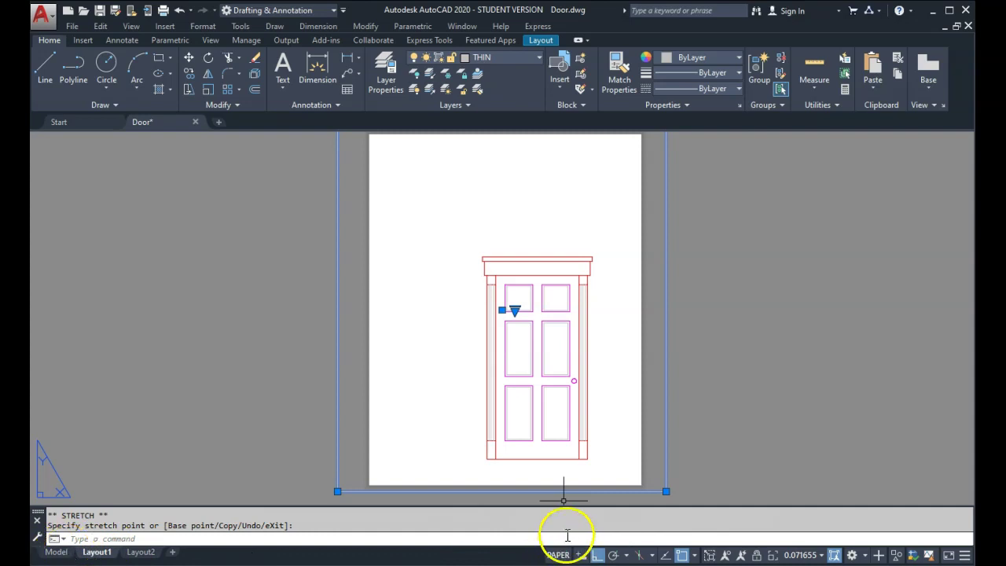
pyautogui.click(558, 555)
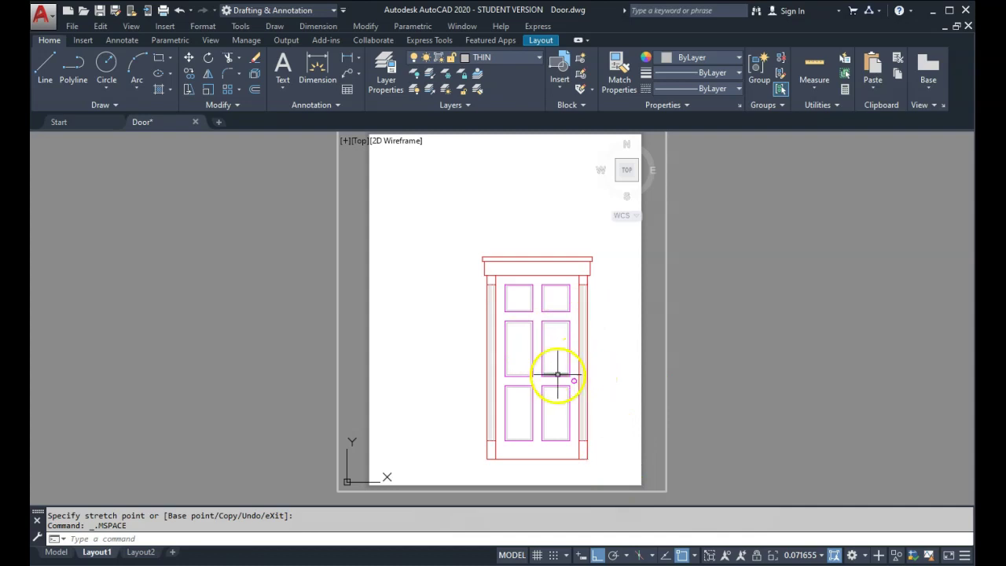
pyautogui.moveTo(557, 375)
pyautogui.mouseDown(button='middle')
pyautogui.moveTo(539, 314)
pyautogui.moveTo(526, 298)
pyautogui.moveTo(523, 306)
pyautogui.mouseUp(button='middle')
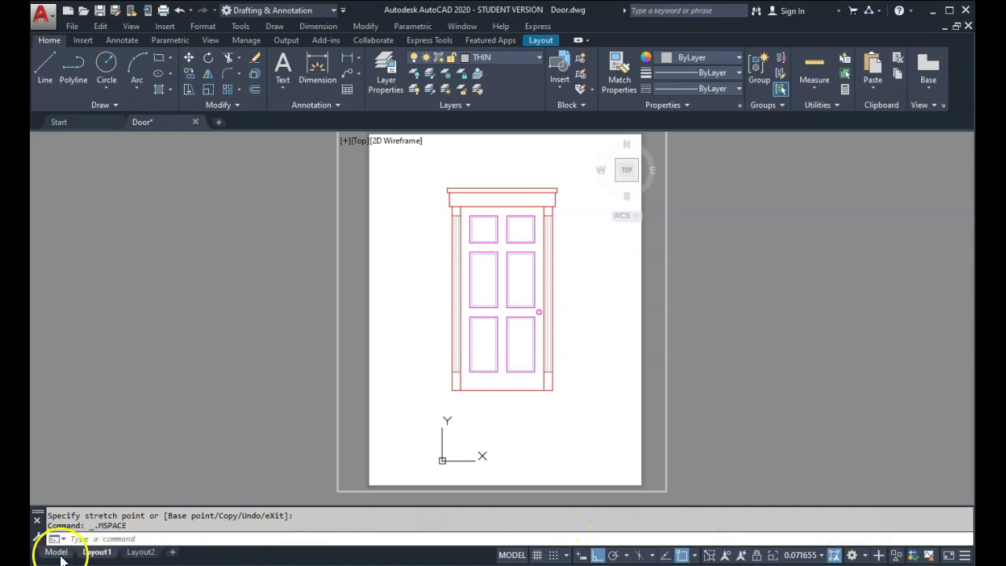
# Review the plot scale in Layout1's page setup, accept the settings, and close the Page Setup Manager
pyautogui.rightClick(91, 552)
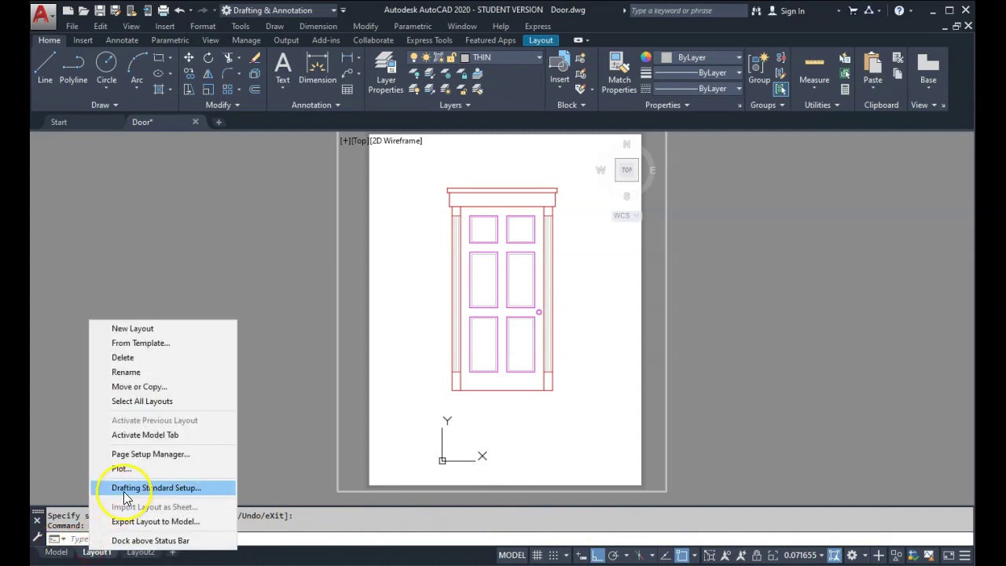
pyautogui.click(134, 454)
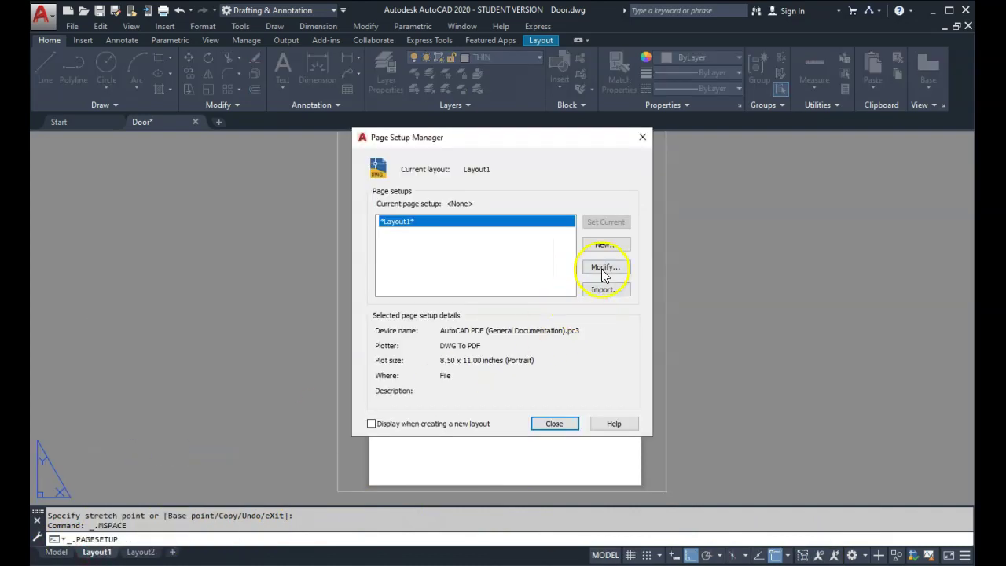
pyautogui.click(603, 269)
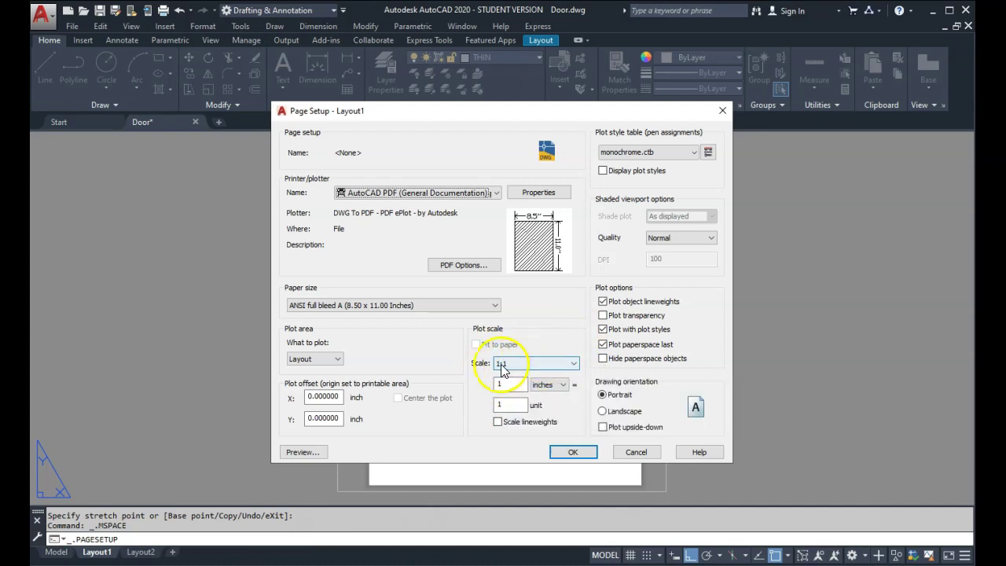
pyautogui.click(584, 455)
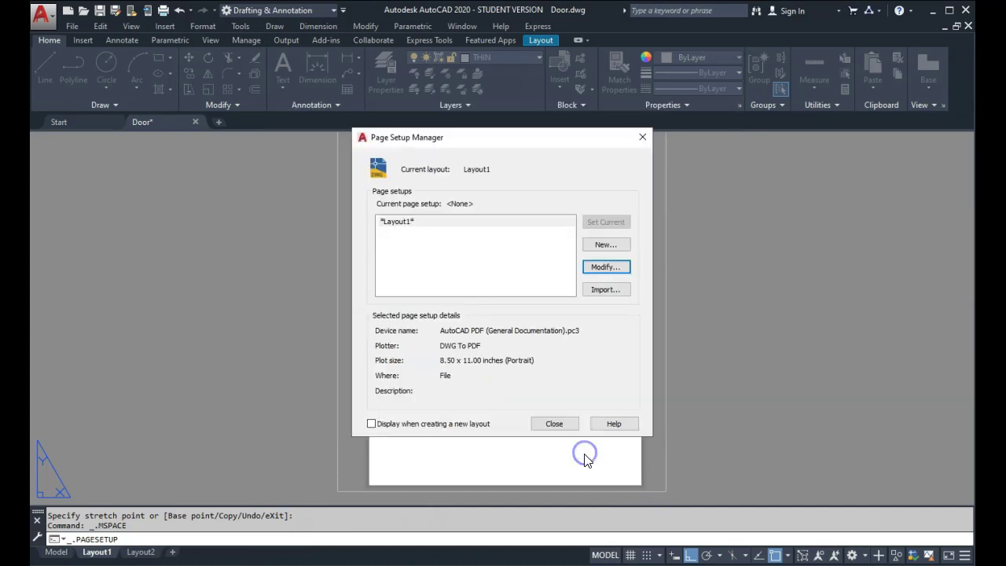
pyautogui.click(556, 424)
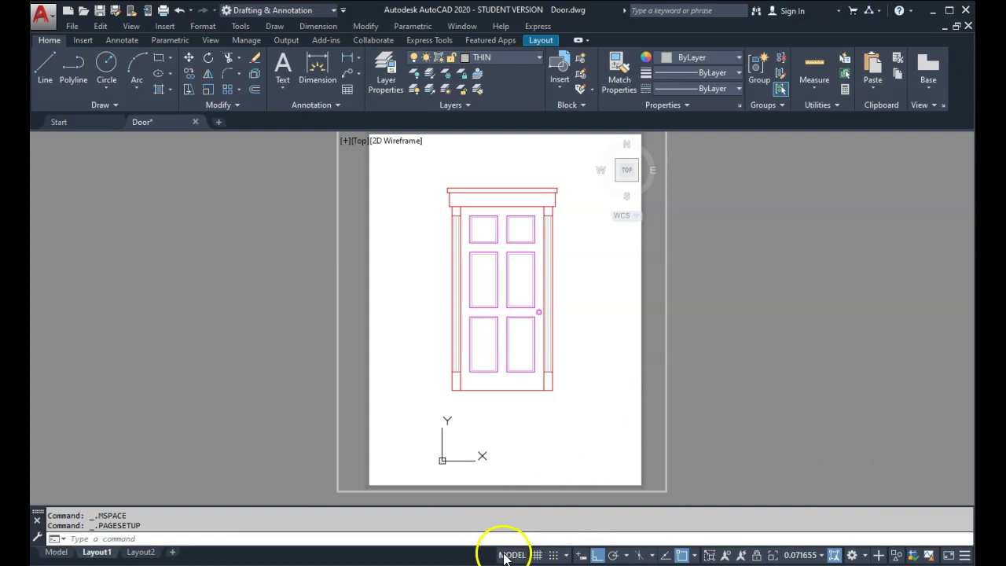
# Set the scale of the active viewport to 1" = 1'-0"
pyautogui.click(823, 555)
pyautogui.scroll(-3, 807, 449)
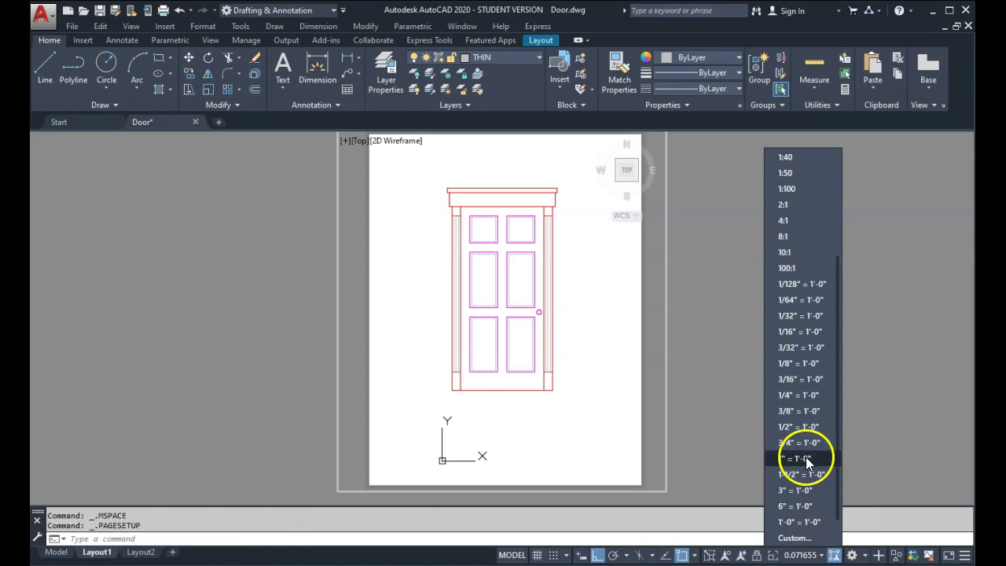
pyautogui.click(798, 456)
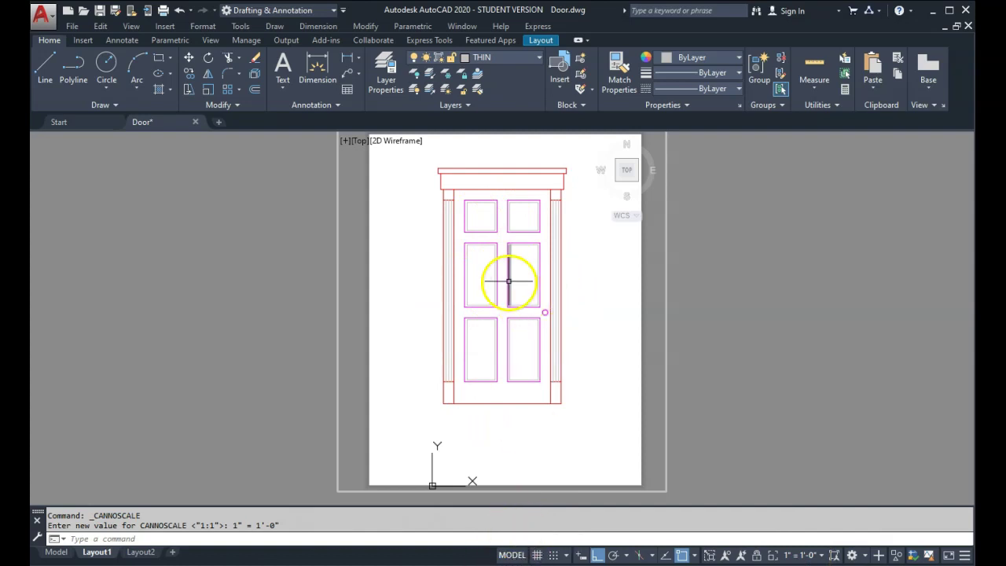
# Zoom the door in and out inside the active viewport and shift it slightly upward on the sheet
pyautogui.scroll(3, 513, 289)
pyautogui.scroll(-3, 512, 289)
pyautogui.scroll(1, 513, 288)
pyautogui.scroll(-1, 512, 288)
pyautogui.scroll(2, 512, 288)
pyautogui.scroll(-2, 512, 289)
pyautogui.scroll(-1, 512, 289)
pyautogui.scroll(2, 513, 288)
pyautogui.scroll(-2, 512, 289)
pyautogui.moveTo(512, 288)
pyautogui.mouseDown(button='middle')
pyautogui.moveTo(512, 300)
pyautogui.moveTo(513, 271)
pyautogui.mouseUp(button='middle')
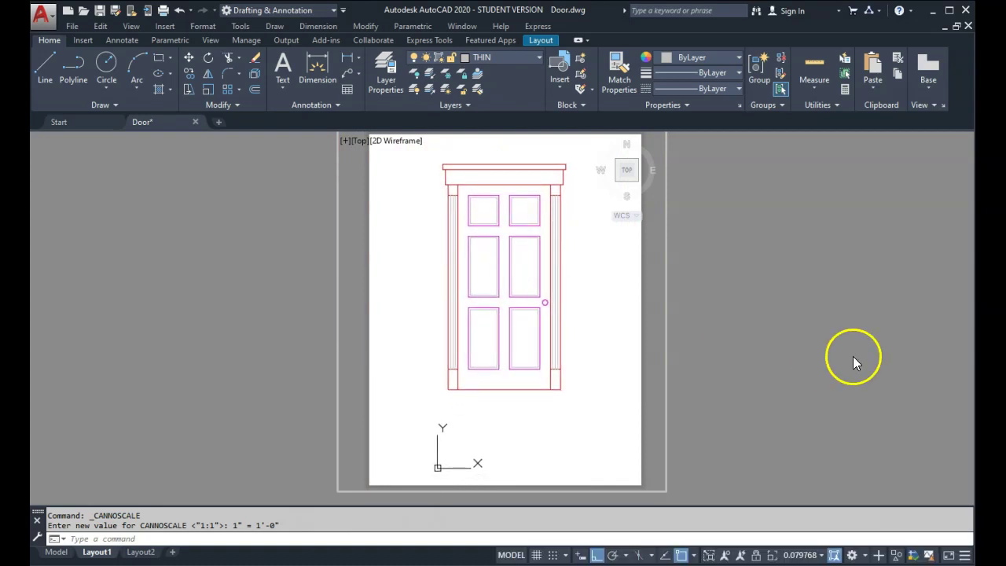
# Restore the active viewport's scale to 1" = 1'-0" and return to paper space
pyautogui.click(823, 556)
pyautogui.scroll(-3, 795, 481)
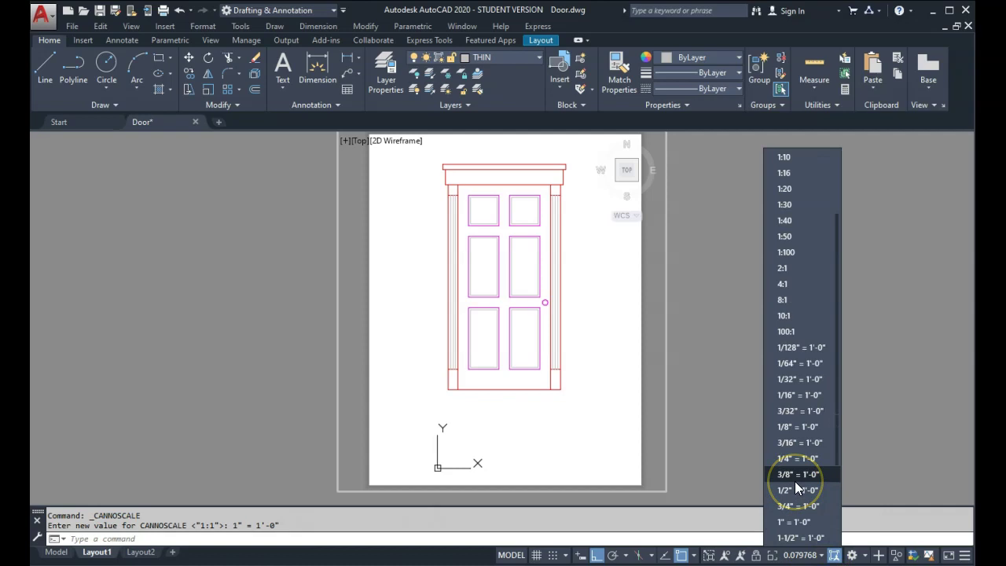
pyautogui.click(786, 521)
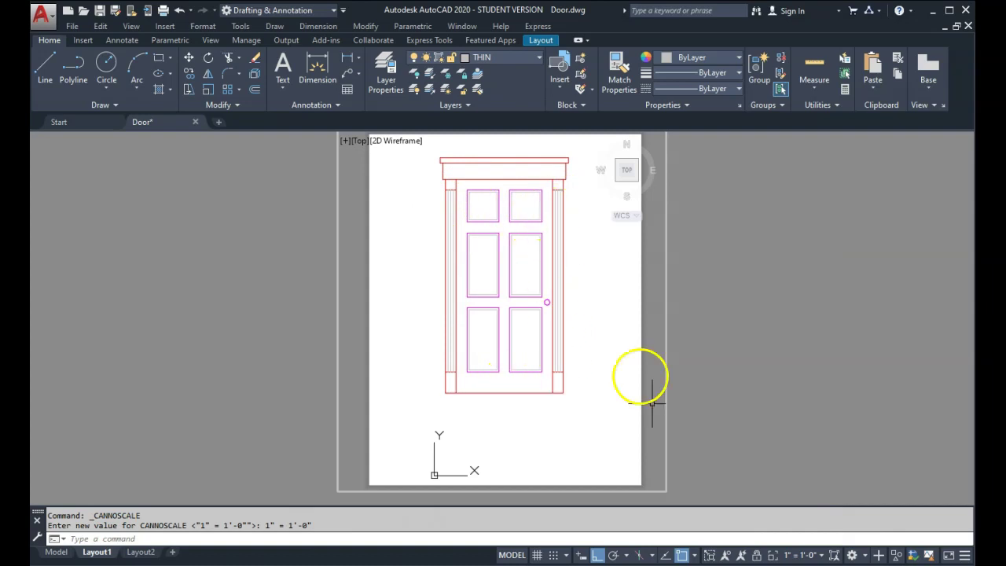
pyautogui.click(511, 555)
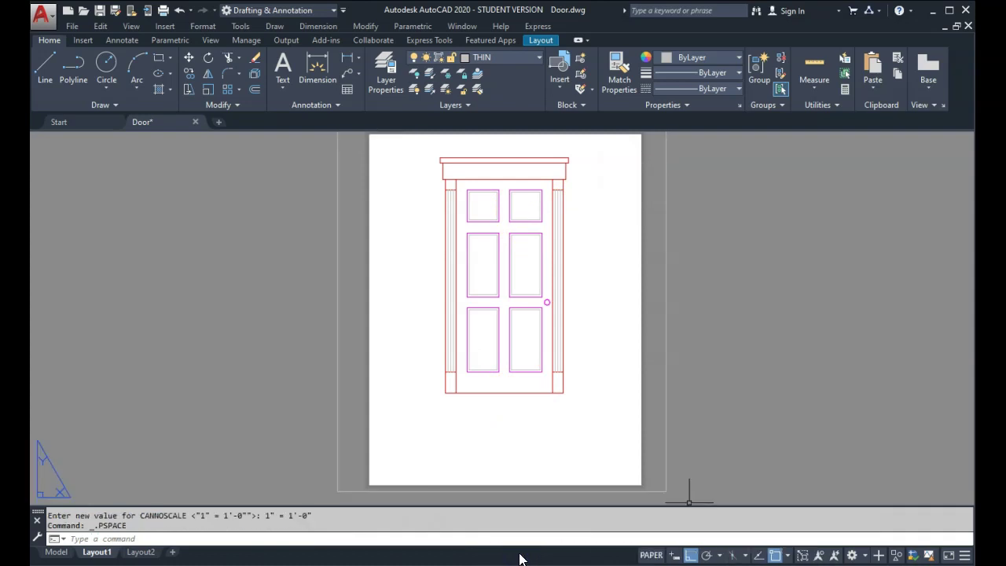
# Inspect the scaled door up close and the whole sheet from a distance in paper space
pyautogui.scroll(5, 539, 276)
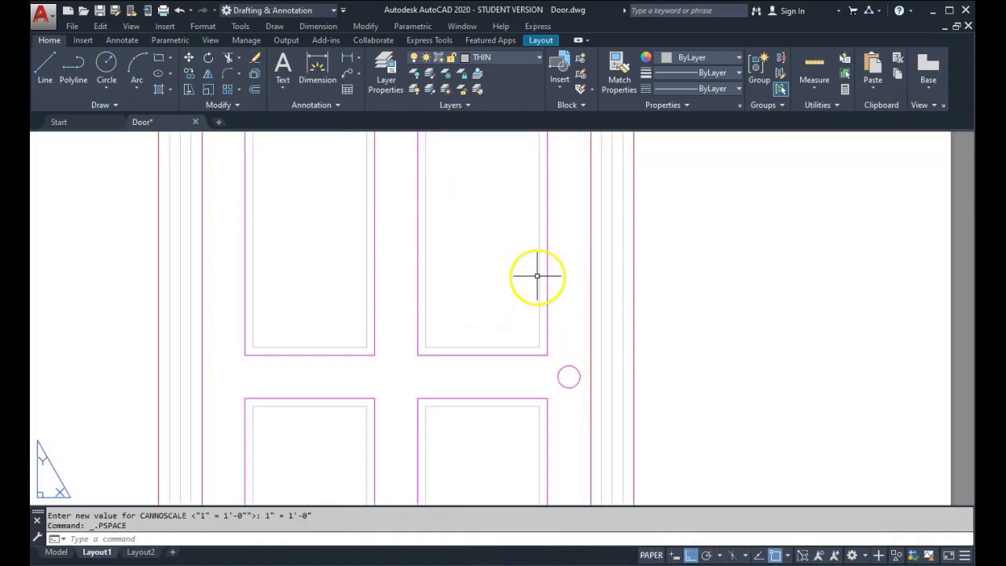
pyautogui.scroll(-10, 537, 276)
pyautogui.scroll(4, 538, 275)
pyautogui.scroll(-2, 539, 276)
pyautogui.scroll(1, 542, 244)
pyautogui.moveTo(503, 247); pyautogui.dragTo(508, 277, button='middle')
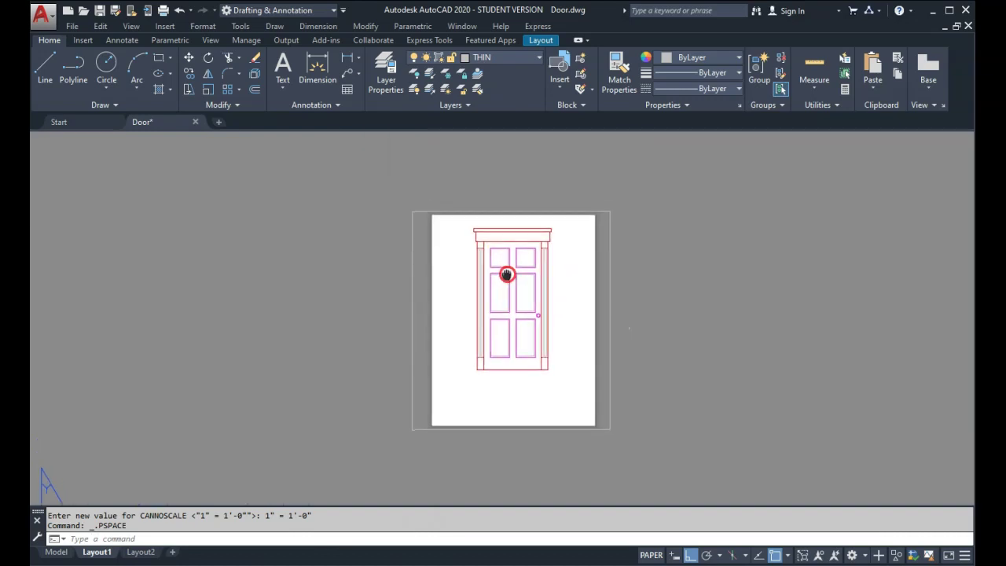
pyautogui.scroll(2, 515, 314)
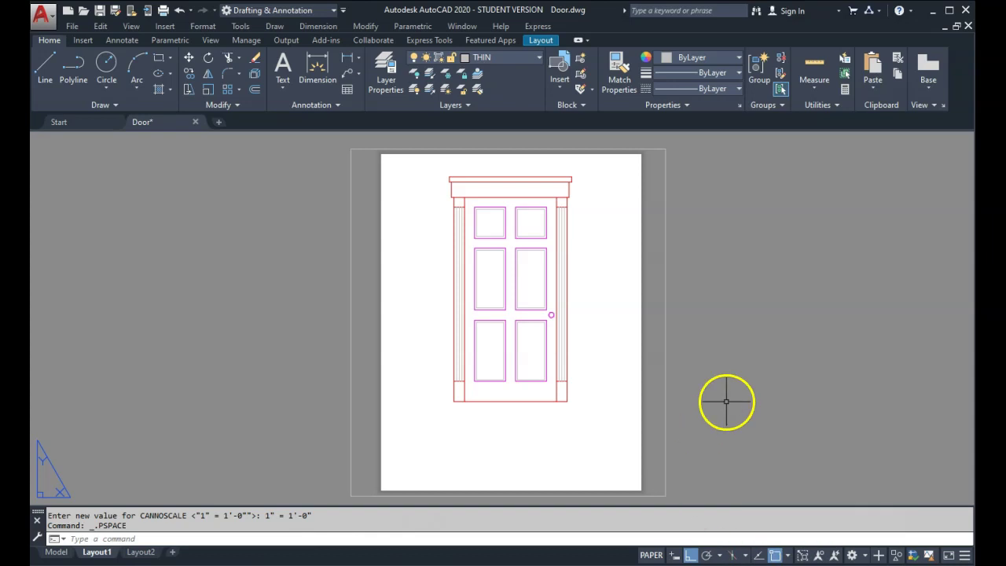
# Activate the viewport's model space, move the door down to centre it vertically on the sheet, and return to paper space
pyautogui.click(652, 555)
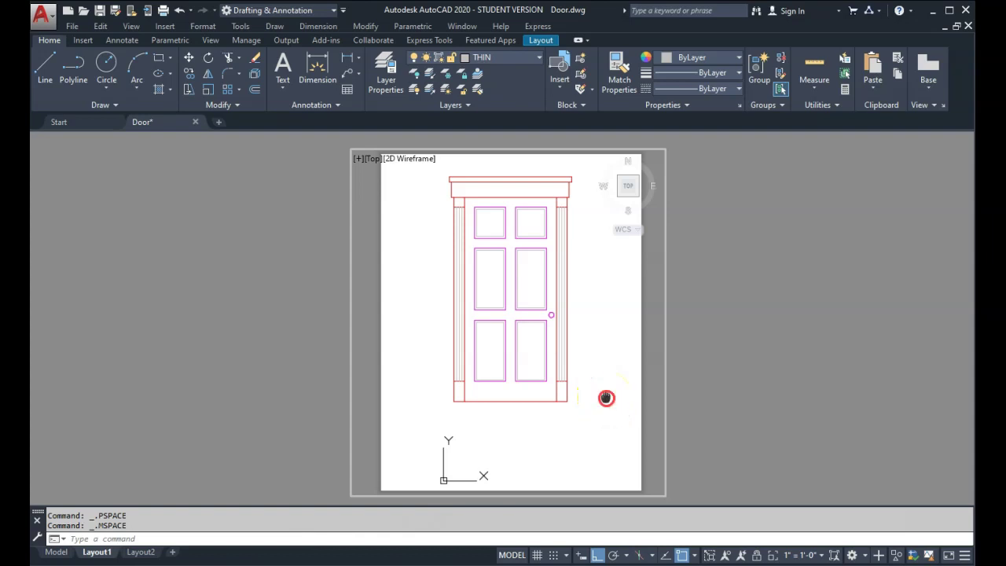
pyautogui.moveTo(606, 397); pyautogui.dragTo(603, 423, button='middle')
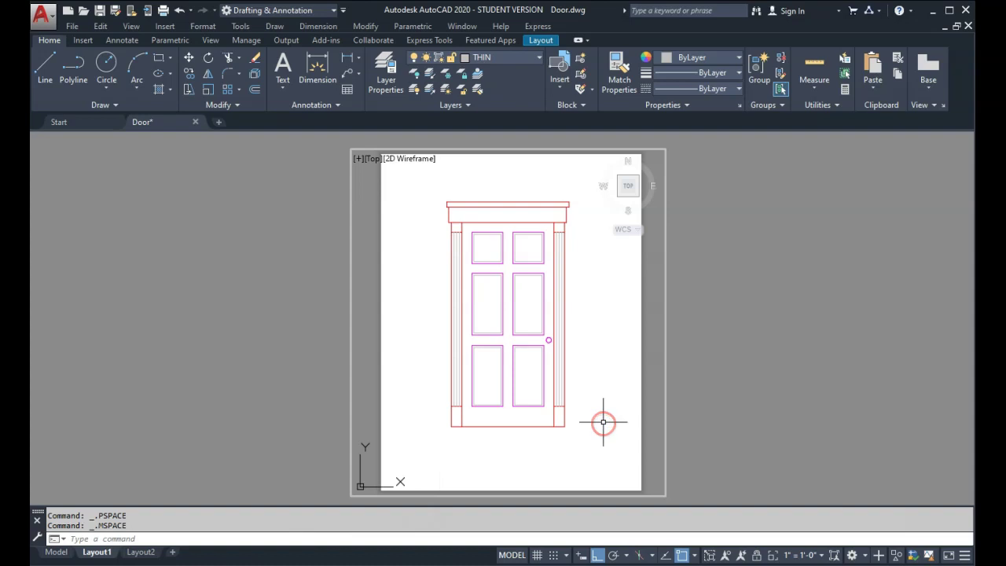
pyautogui.click(512, 555)
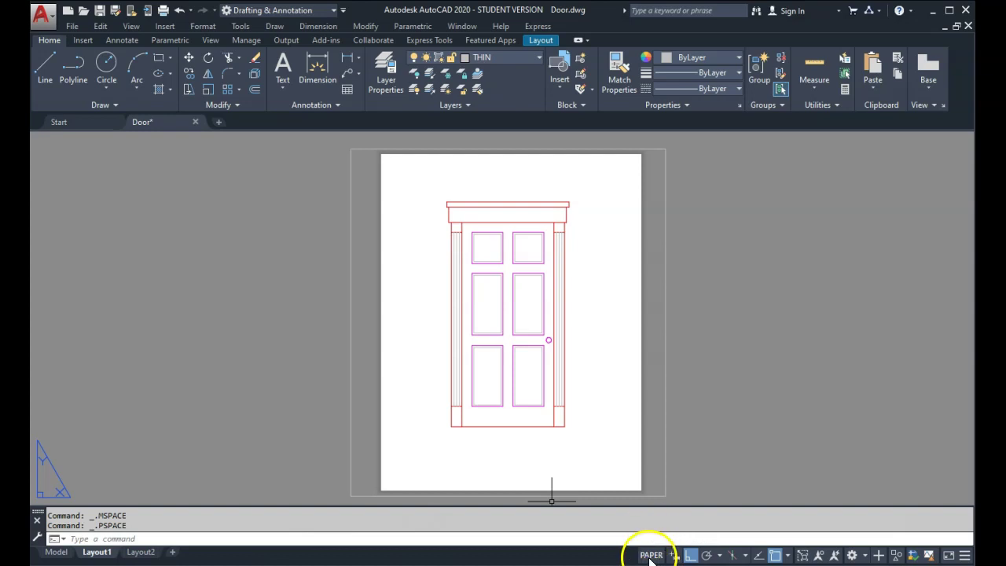
pyautogui.moveTo(528, 332)
pyautogui.mouseDown(button='middle')
pyautogui.moveTo(564, 335)
pyautogui.moveTo(521, 341)
pyautogui.mouseUp(button='middle')
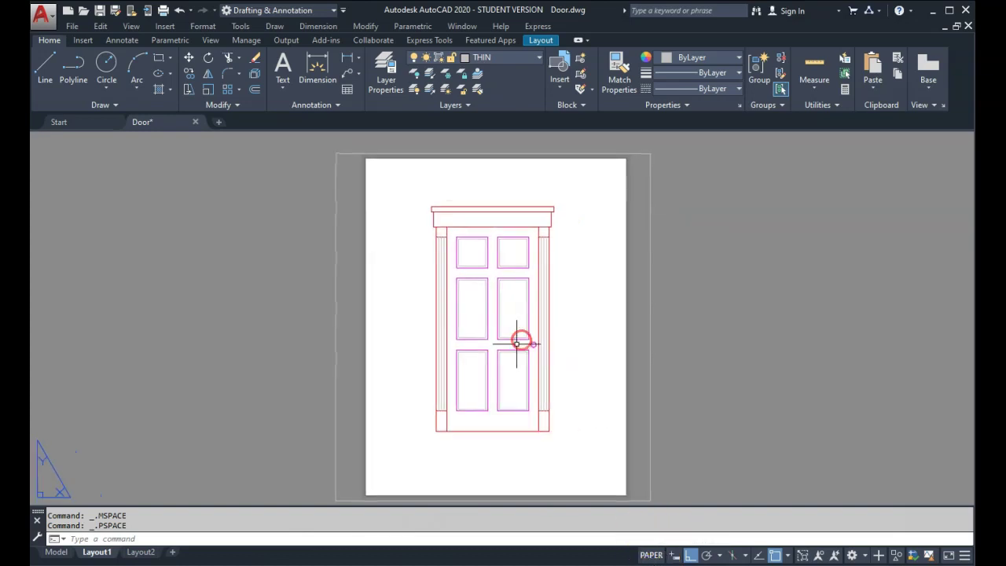
pyautogui.moveTo(520, 392); pyautogui.dragTo(520, 380, button='middle')
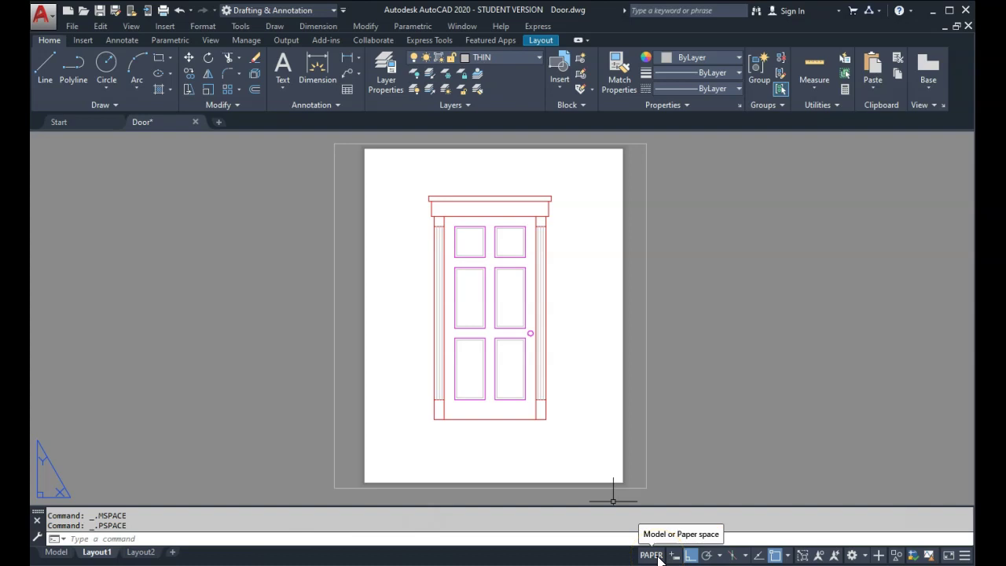
# Select the viewport frame in paper space and set its scale to 1/4" = 1'-0"
pyautogui.click(646, 353)
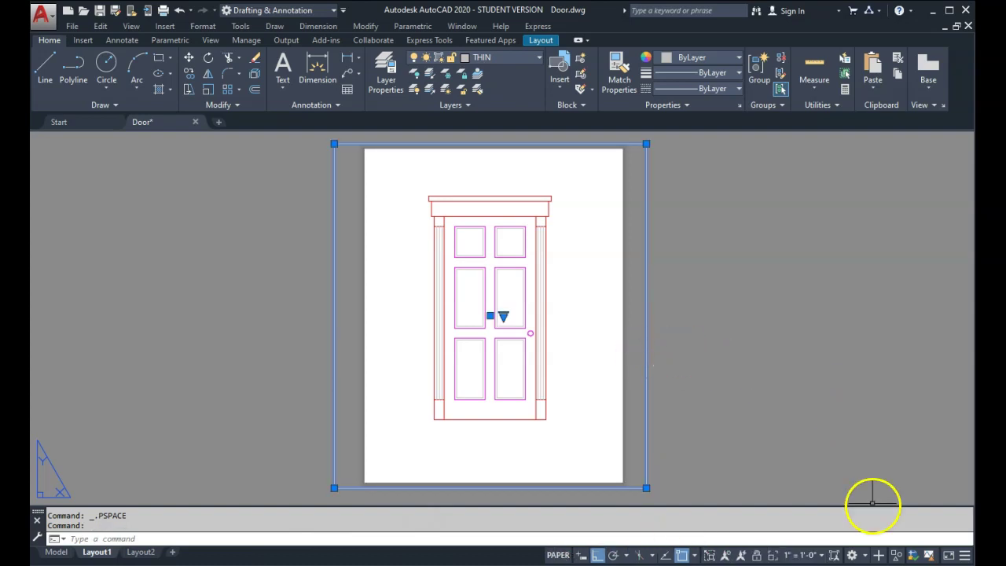
pyautogui.click(809, 556)
pyautogui.scroll(-3, 798, 487)
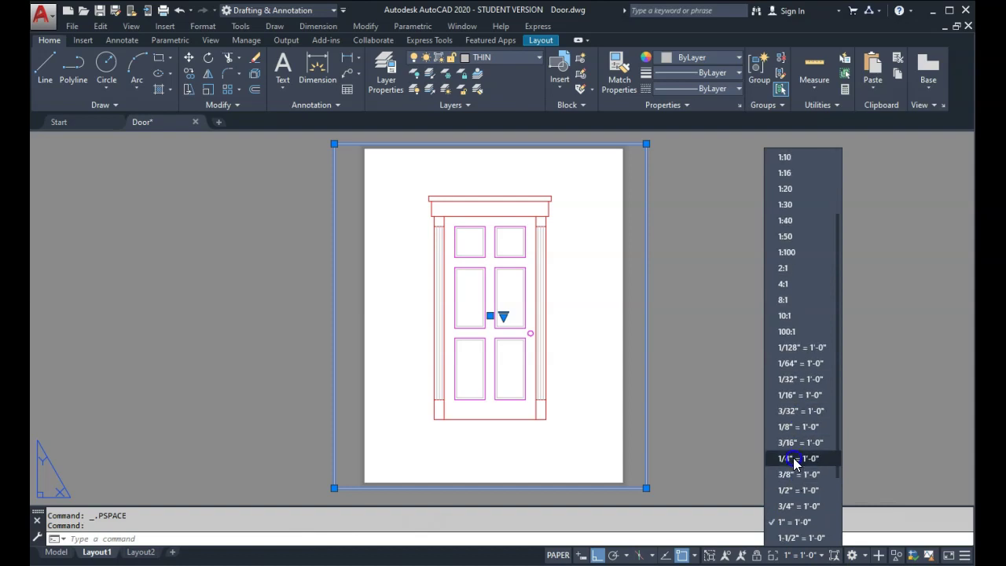
pyautogui.click(795, 460)
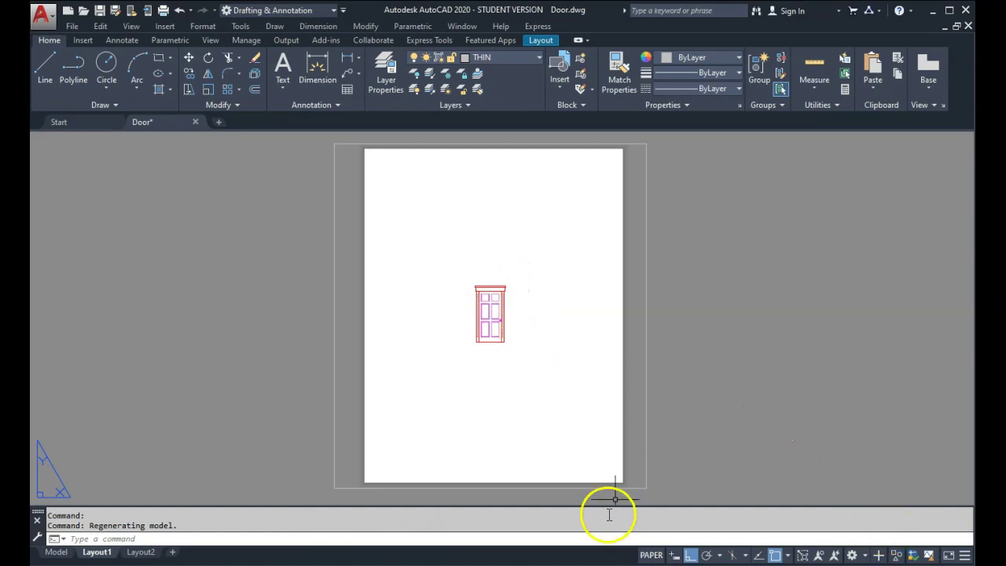
# Select the viewport frame again, set its scale to 1" = 1'-0", and clear the selection
pyautogui.click(646, 417)
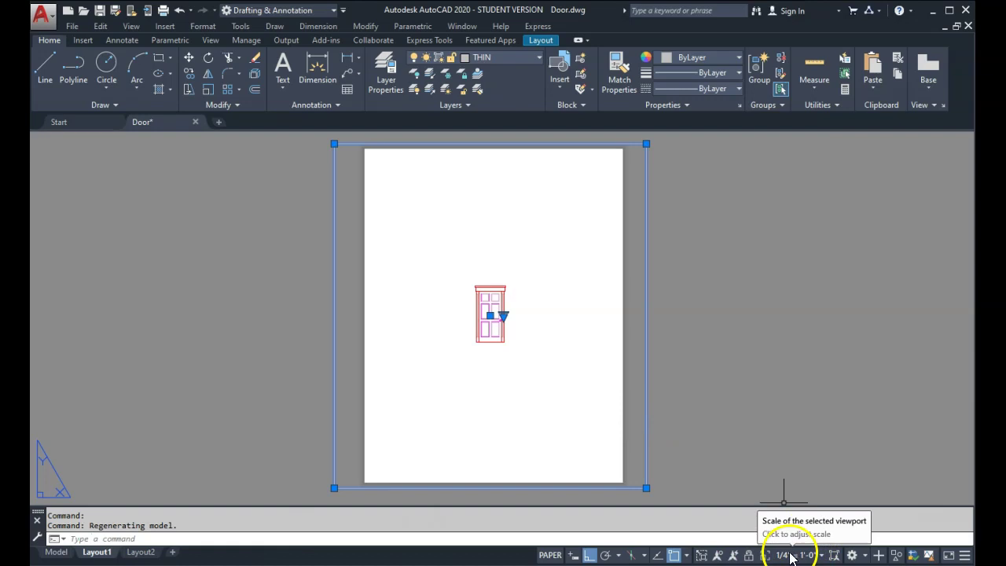
pyautogui.click(822, 558)
pyautogui.scroll(-5, 803, 403)
pyautogui.click(792, 489)
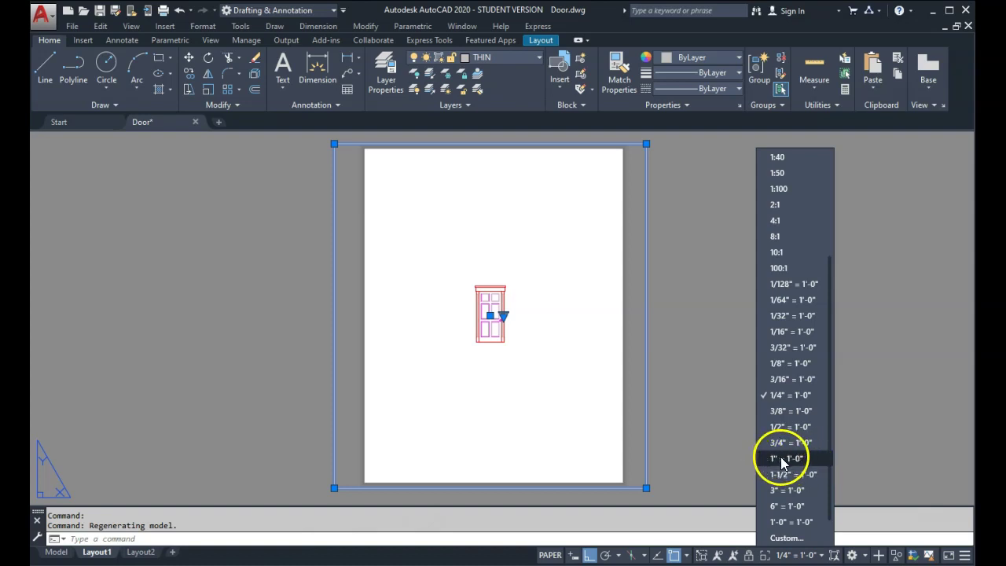
pyautogui.click(782, 461)
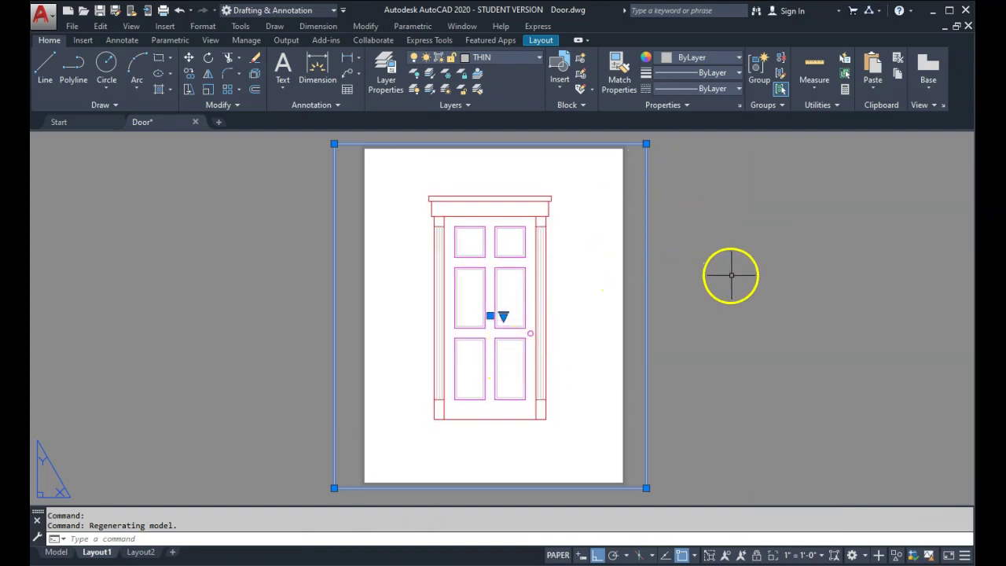
pyautogui.press('Escape')
pyautogui.press('Escape')
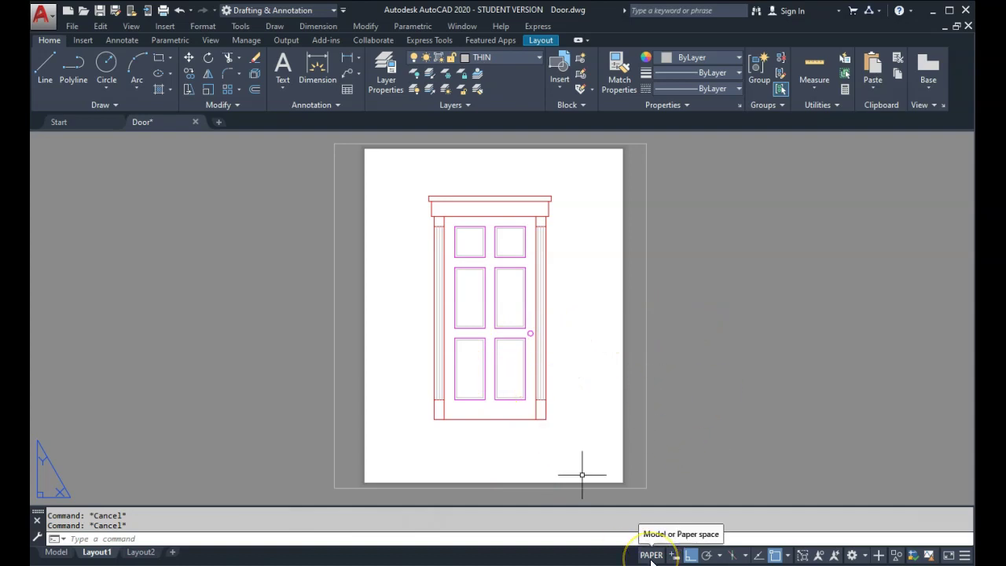
# Enter model space directly through the viewport on the sheet, and switch back to paper space
pyautogui.doubleClick(585, 316)
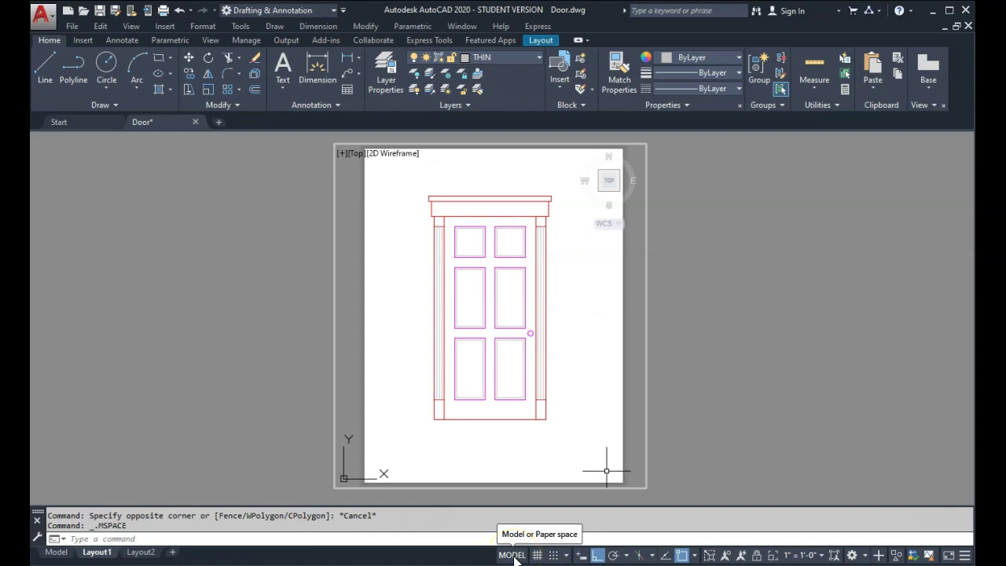
pyautogui.click(748, 314)
pyautogui.doubleClick(753, 297)
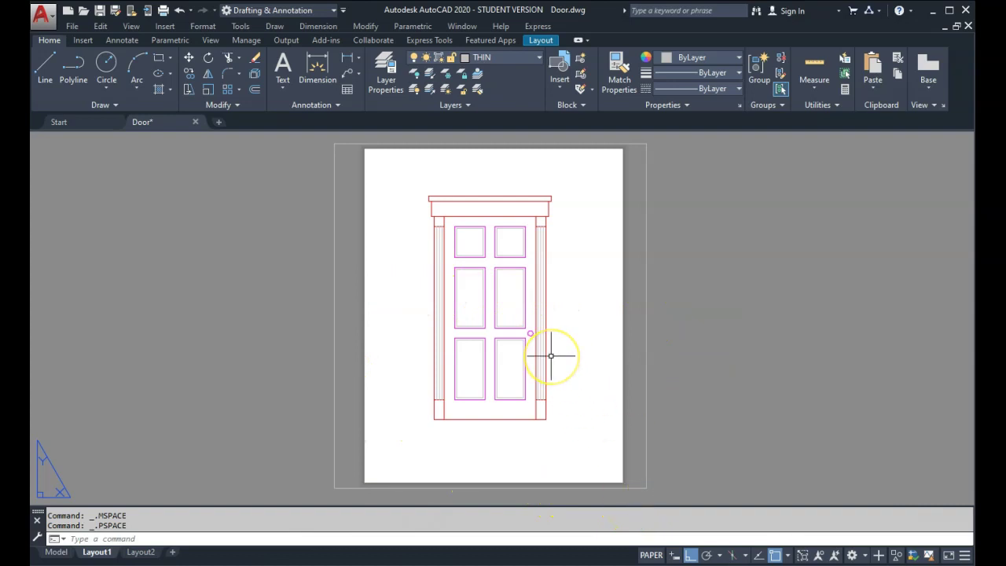
# Open the text style settings and change the Standard style's font to Stylus BT
pyautogui.click(56, 539)
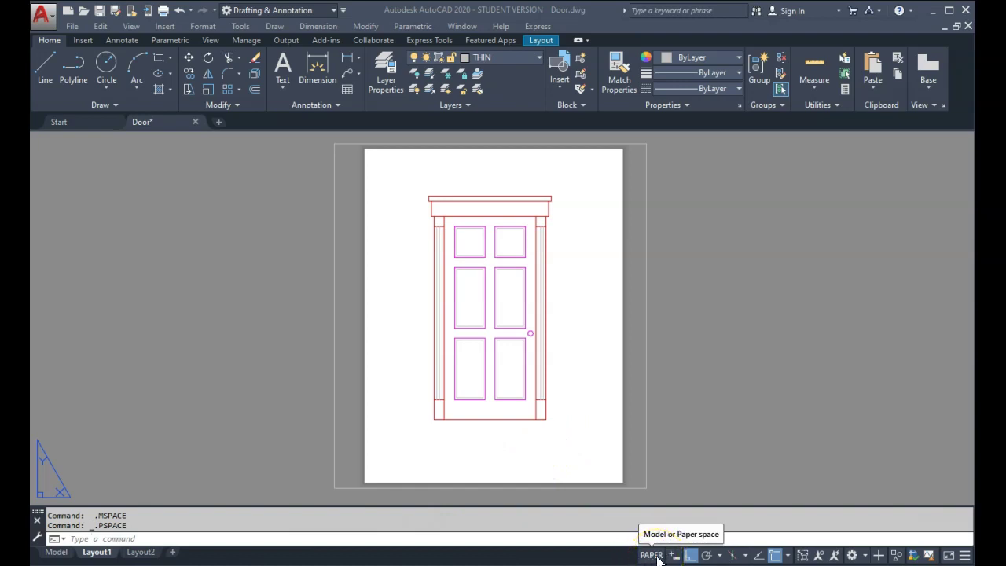
pyautogui.click(118, 40)
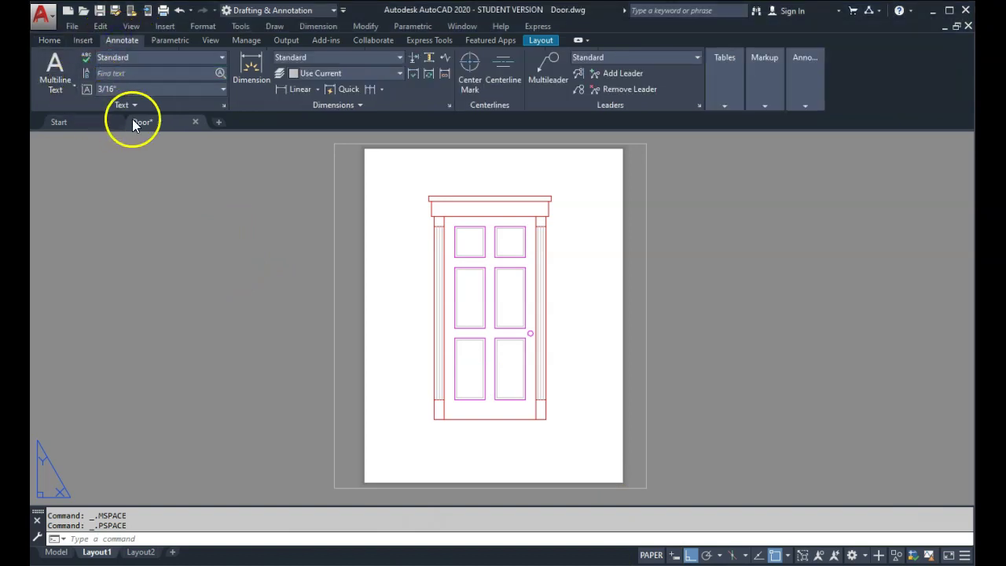
pyautogui.click(224, 108)
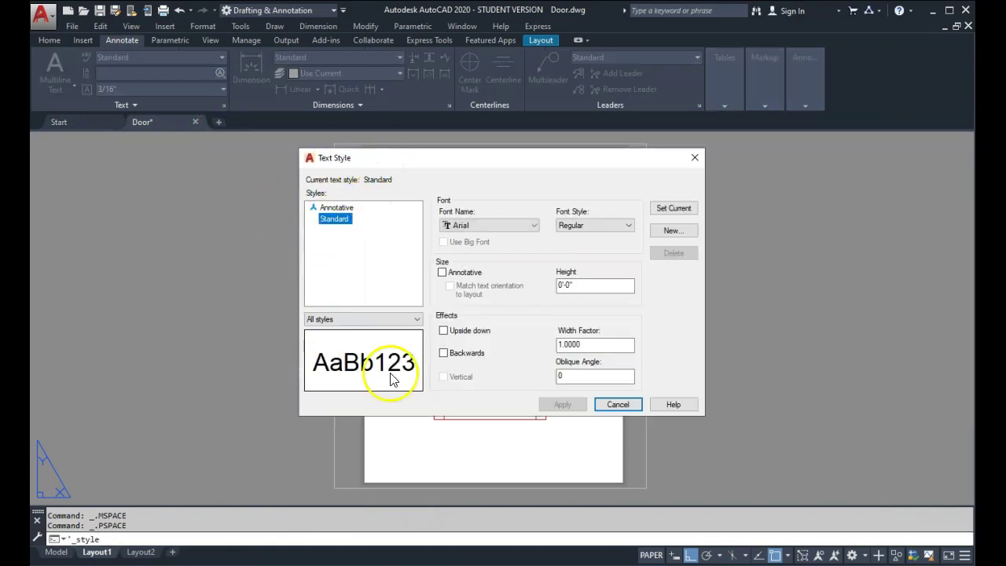
pyautogui.click(533, 224)
pyautogui.scroll(-5, 486, 332)
pyautogui.scroll(-2, 485, 331)
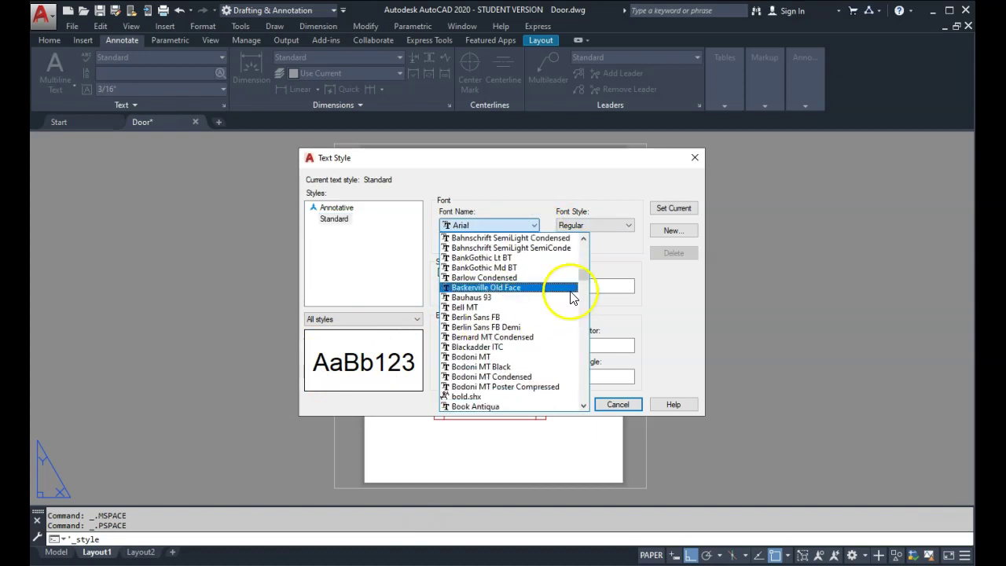
pyautogui.moveTo(580, 280); pyautogui.dragTo(572, 380)
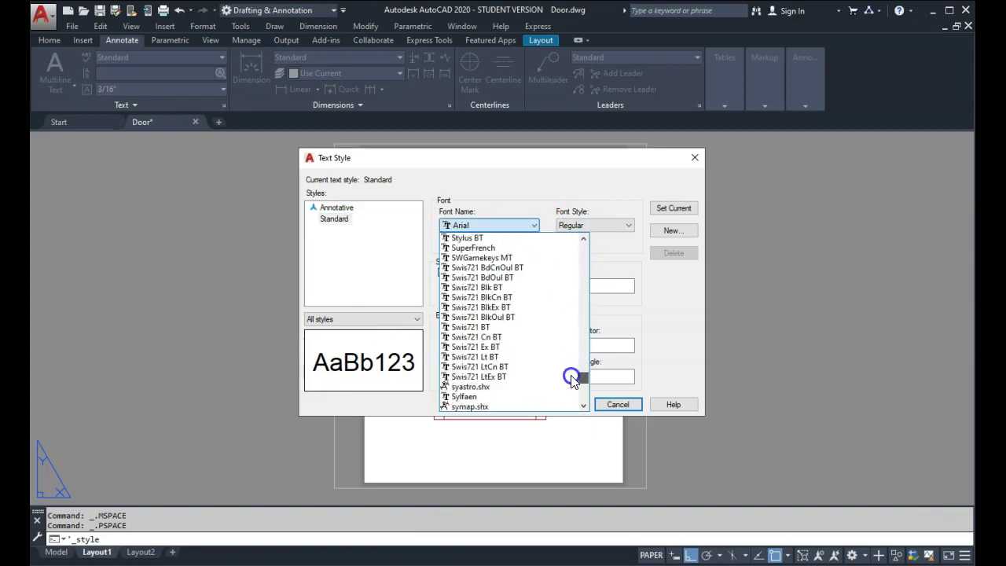
pyautogui.click(467, 237)
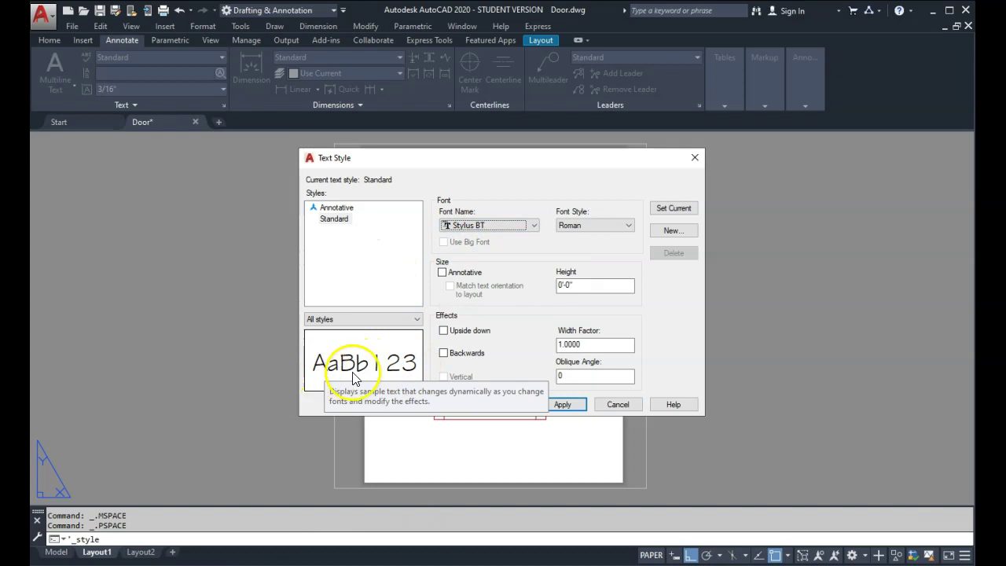
# Make the modified Standard text style current, save its changes, and close the text style settings
pyautogui.click(673, 209)
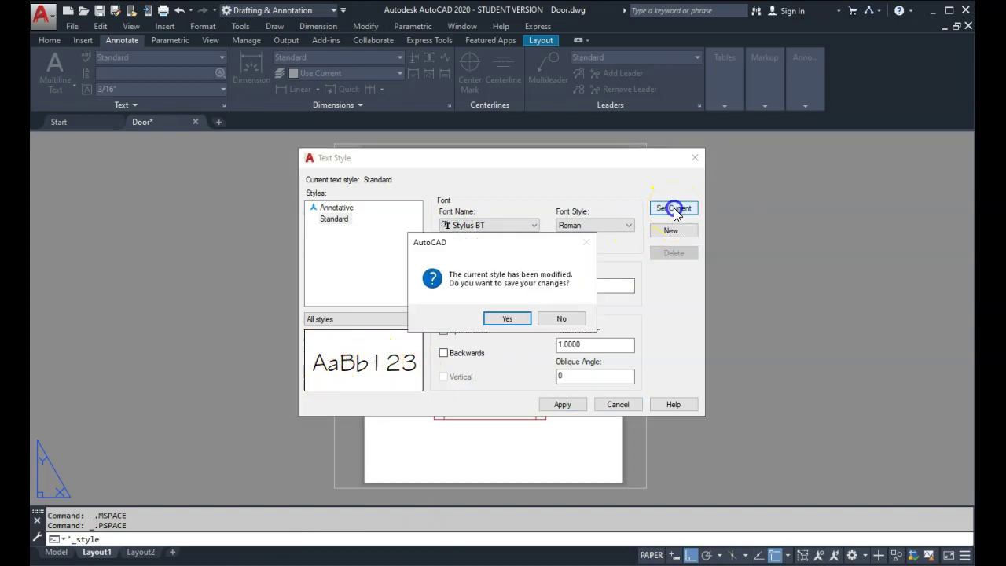
pyautogui.click(510, 319)
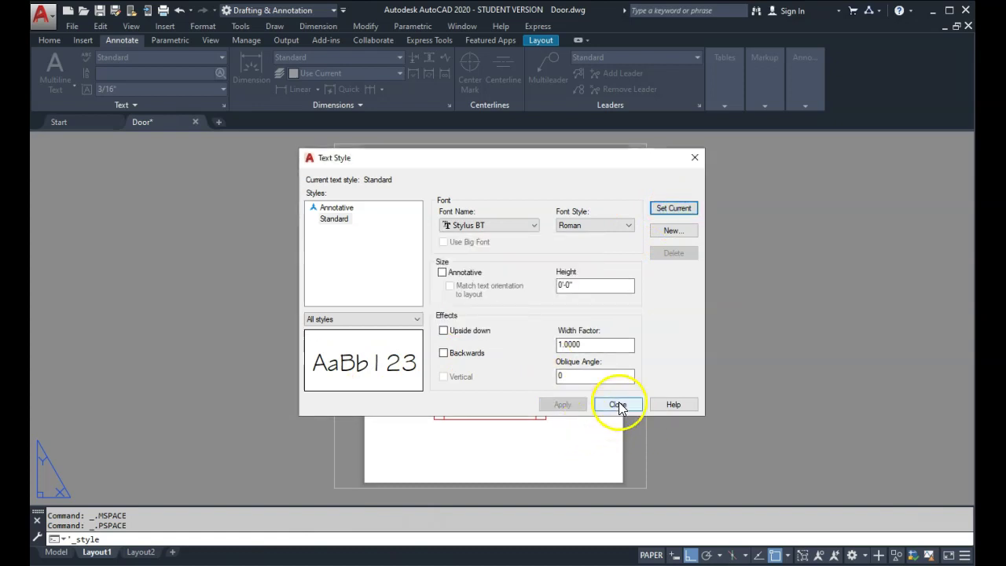
pyautogui.click(618, 405)
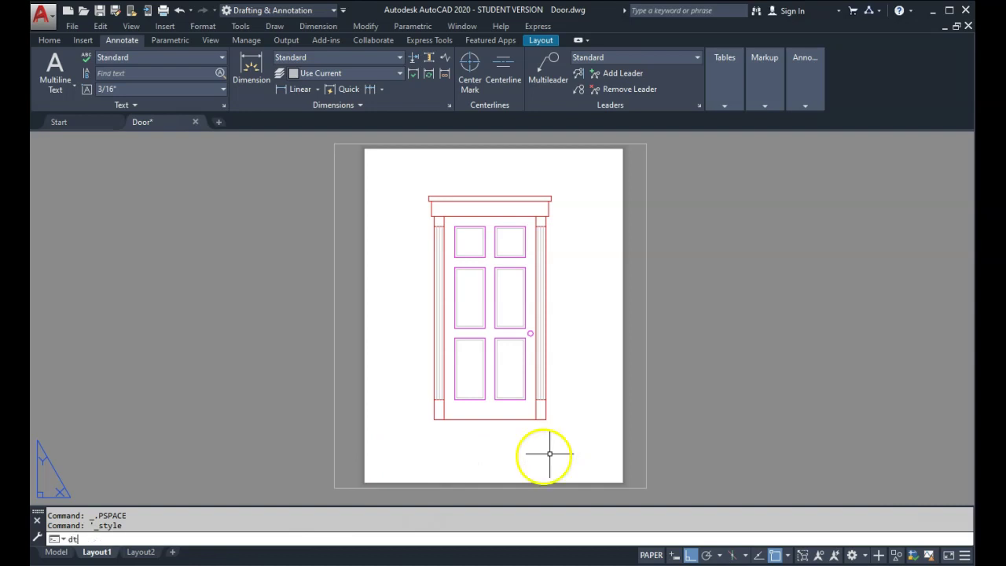
# Add single-line text below the door, 3/16" high at 0 rotation, with the drafter's full name, a wide gap, and "PROJECT 1"
pyautogui.press('Return')
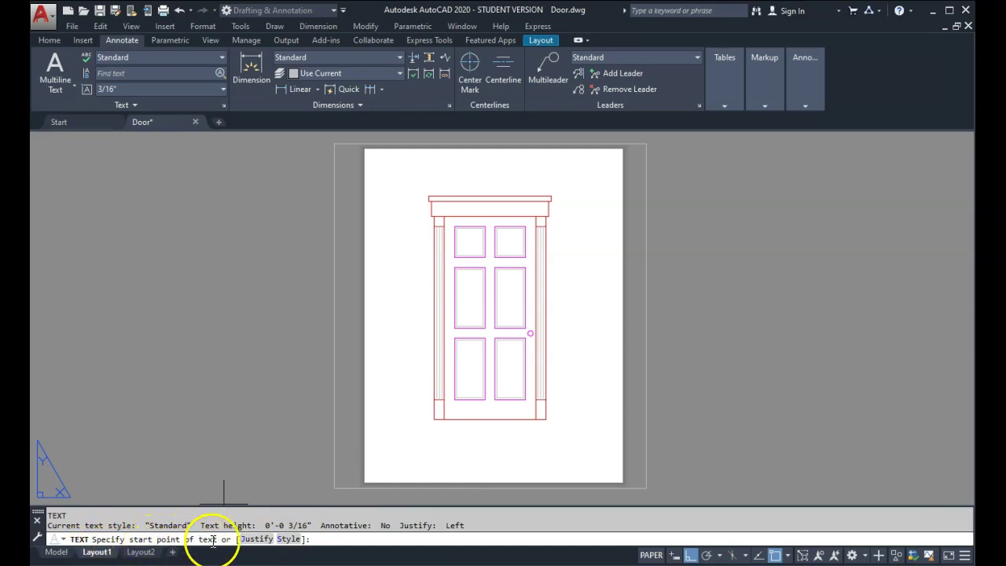
pyautogui.click(384, 456)
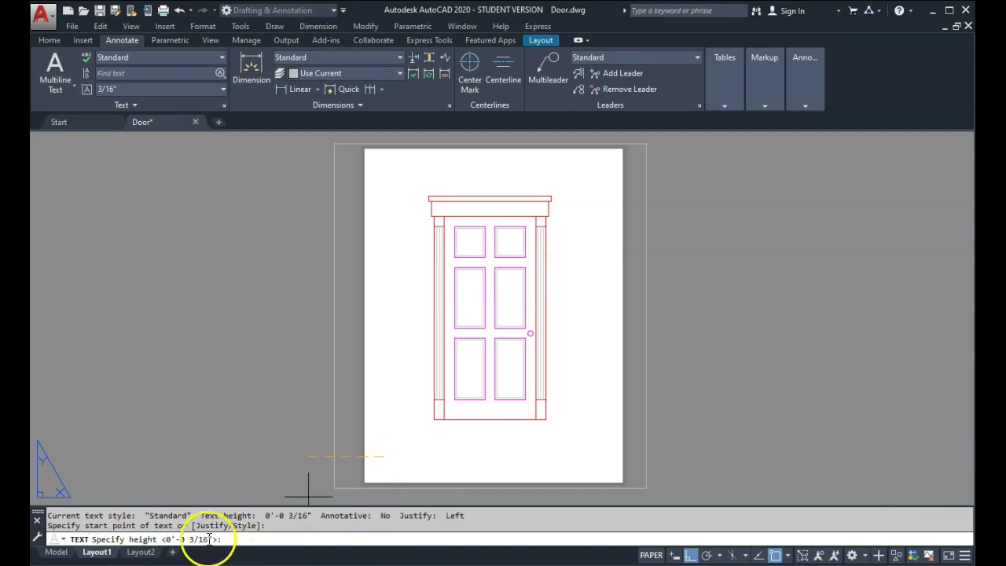
pyautogui.click(384, 433)
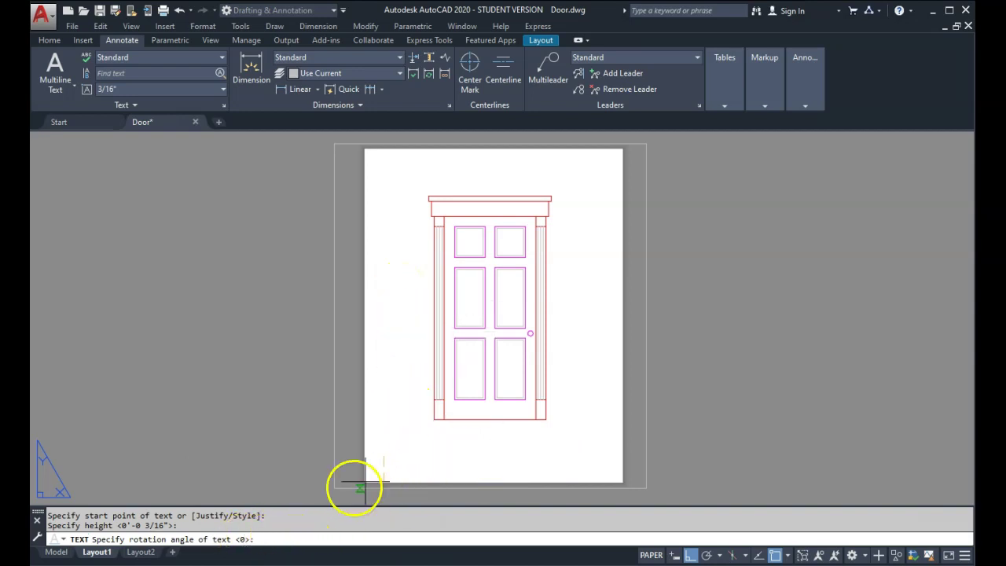
pyautogui.click(424, 454)
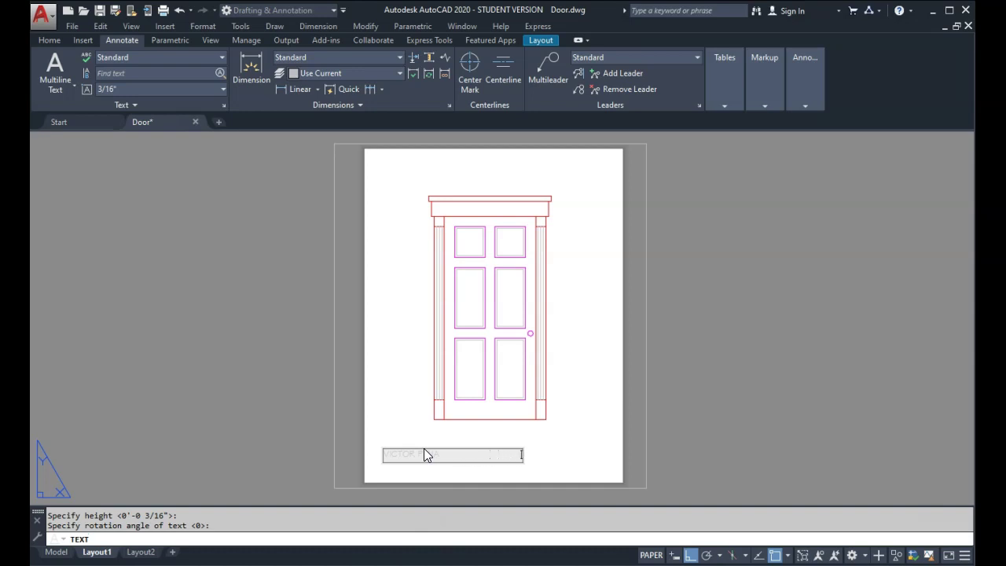
pyautogui.write('FR/2020 1')
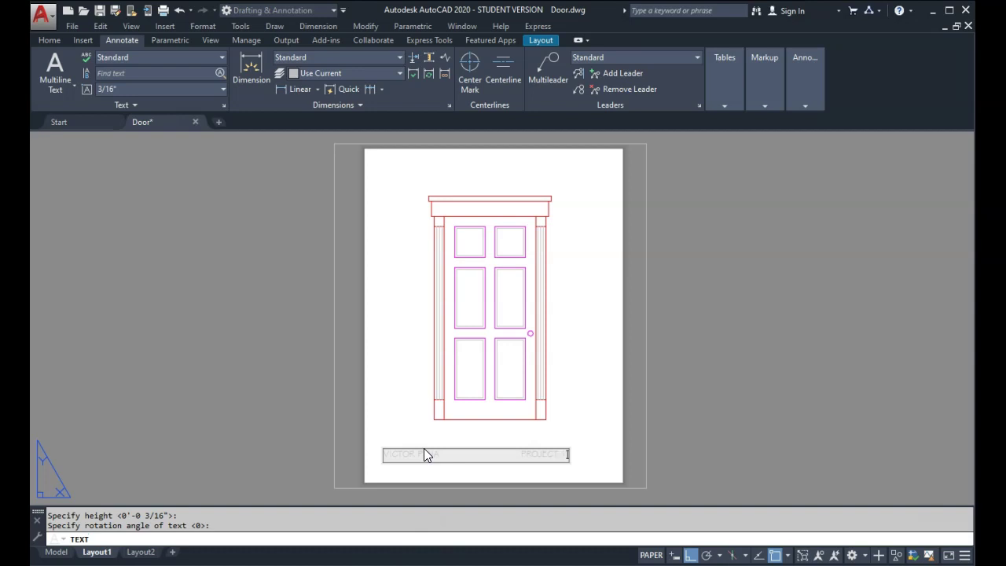
pyautogui.press('Return')
pyautogui.press('Return')
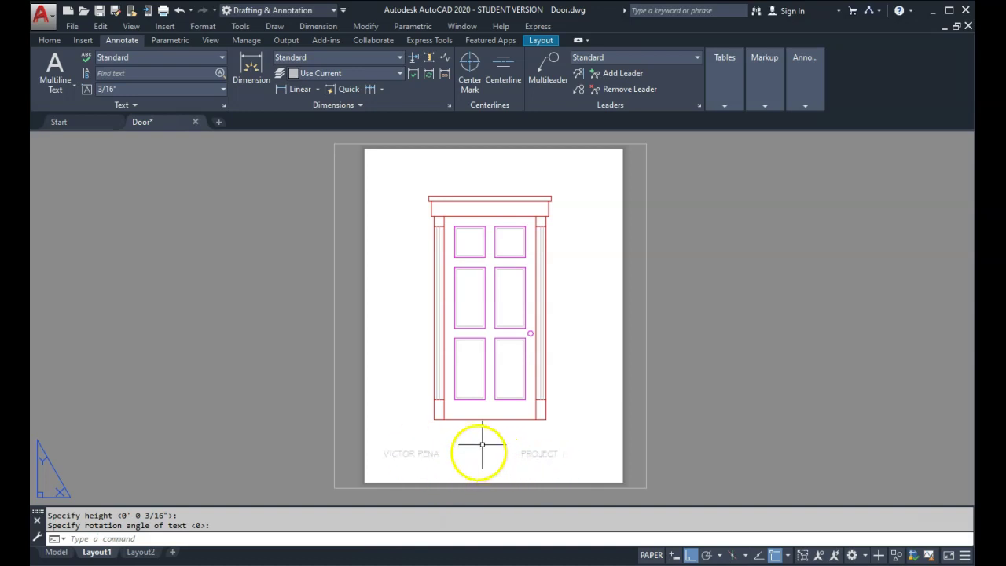
# Move the title text below the door to the THICK layer and clear the selection
pyautogui.click(49, 41)
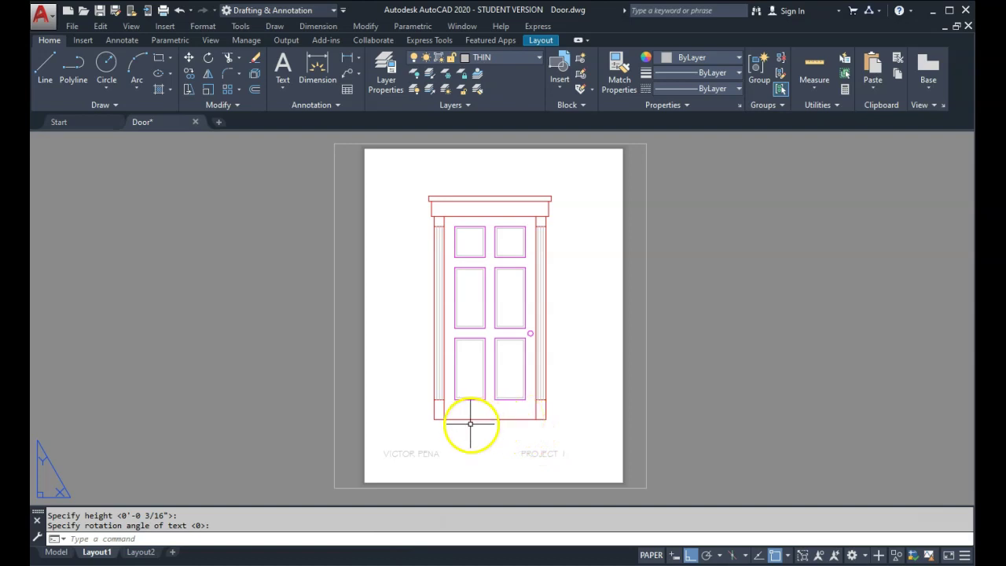
pyautogui.click(544, 454)
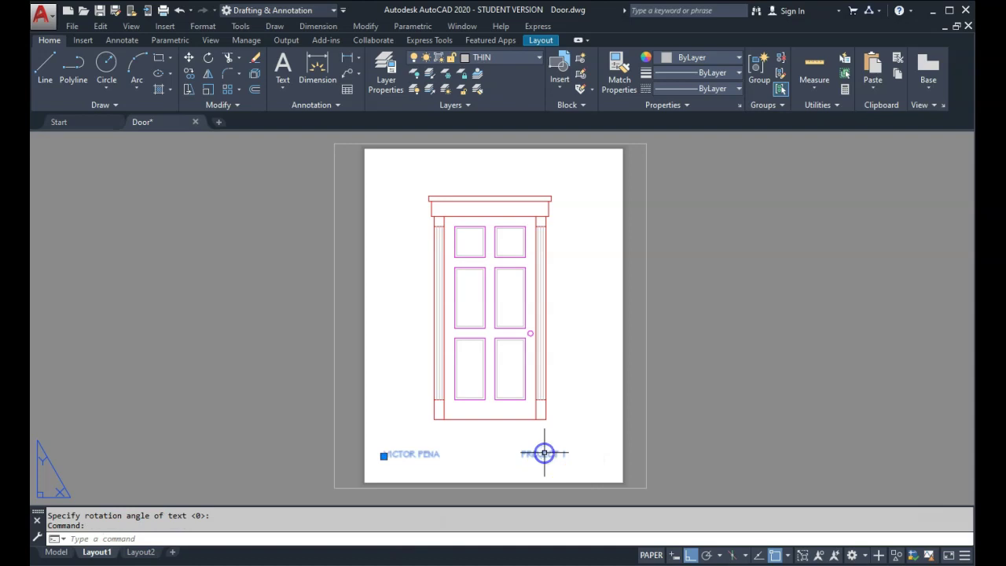
pyautogui.click(539, 57)
pyautogui.click(487, 106)
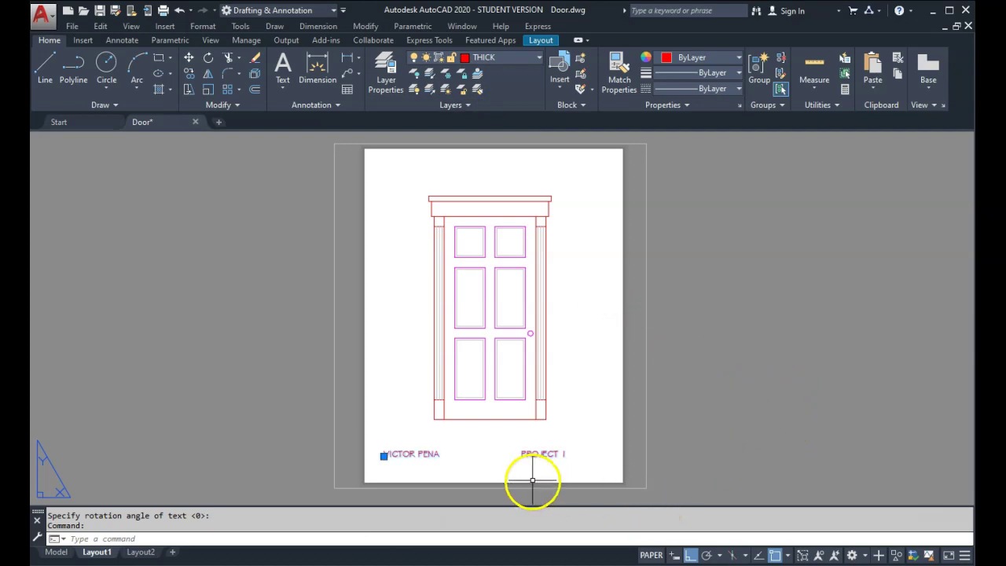
pyautogui.press('Escape')
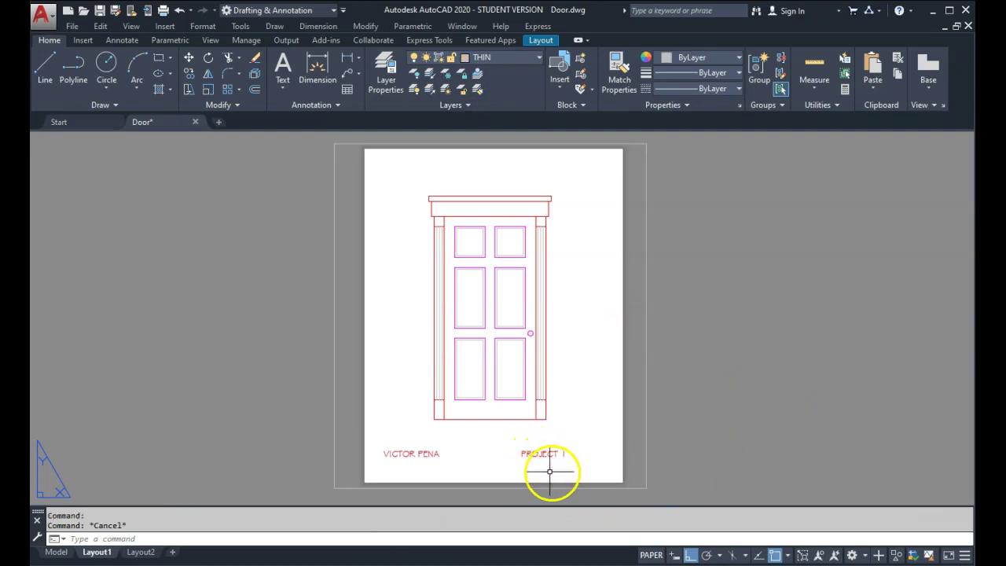
# Edit the title text to widen the space between the name and "PROJECT 1", shifting "PROJECT 1" towards the sheet's right edge
pyautogui.scroll(4, 542, 462)
pyautogui.moveTo(515, 467); pyautogui.dragTo(566, 392, button='middle')
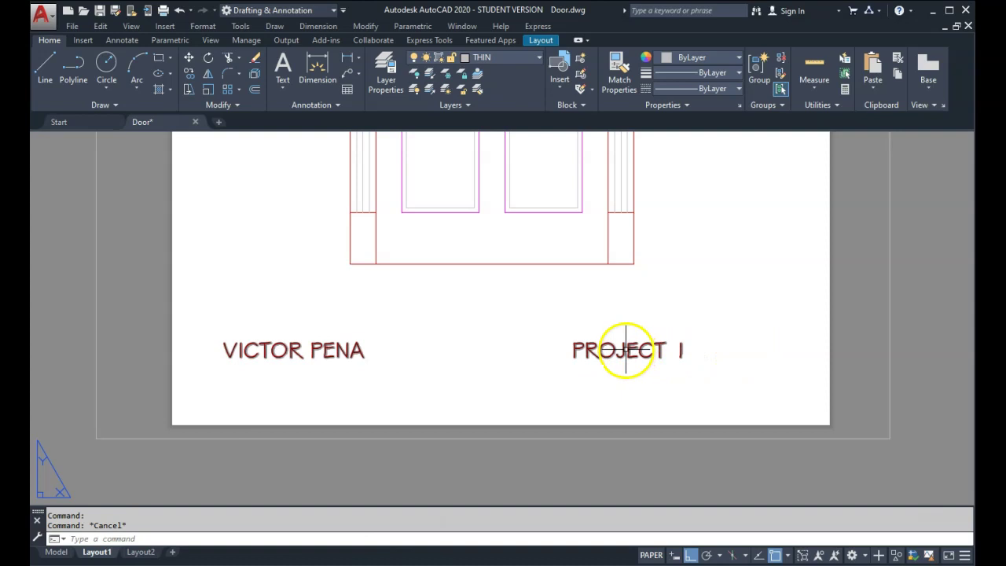
pyautogui.doubleClick(625, 350)
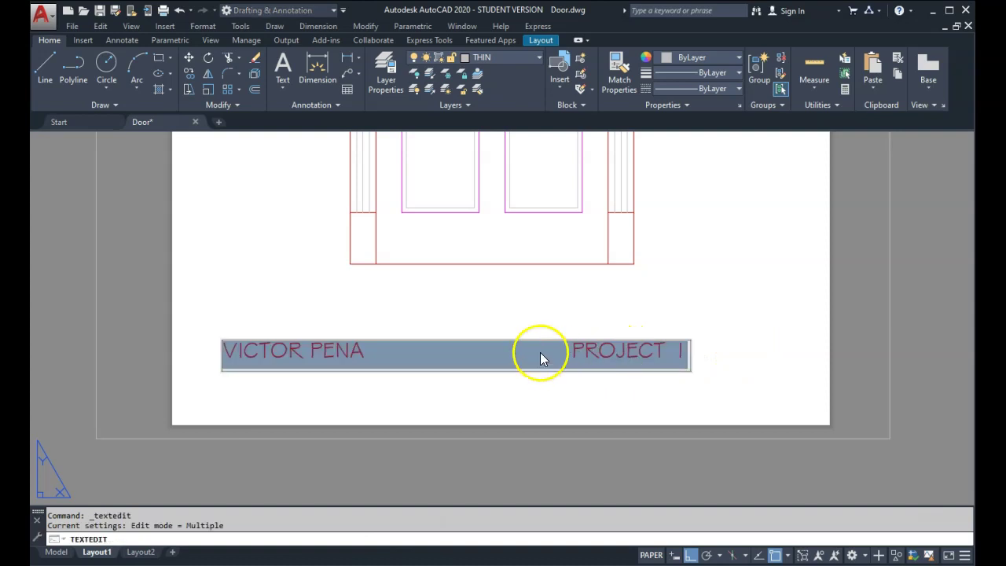
pyautogui.click(540, 352)
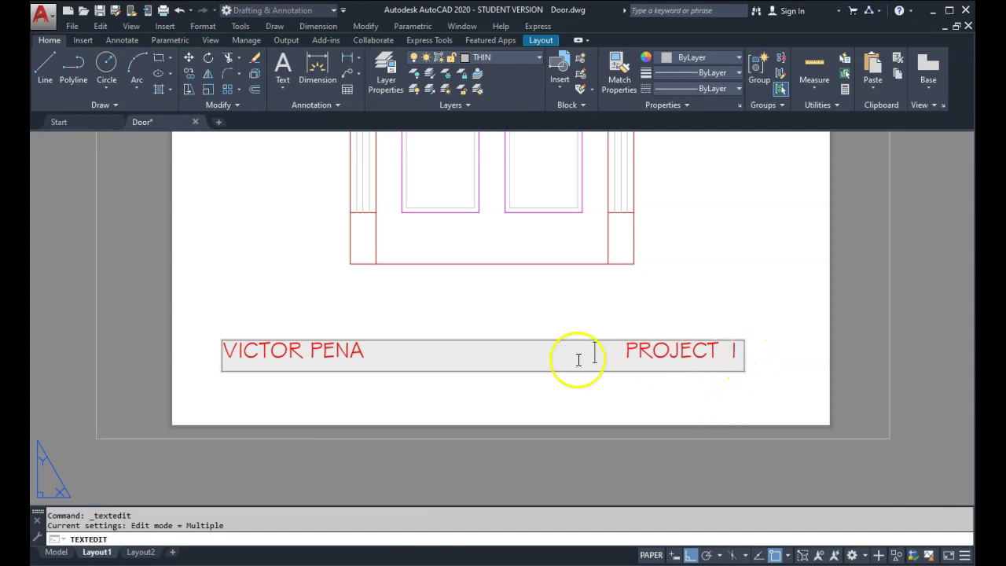
pyautogui.click(740, 354)
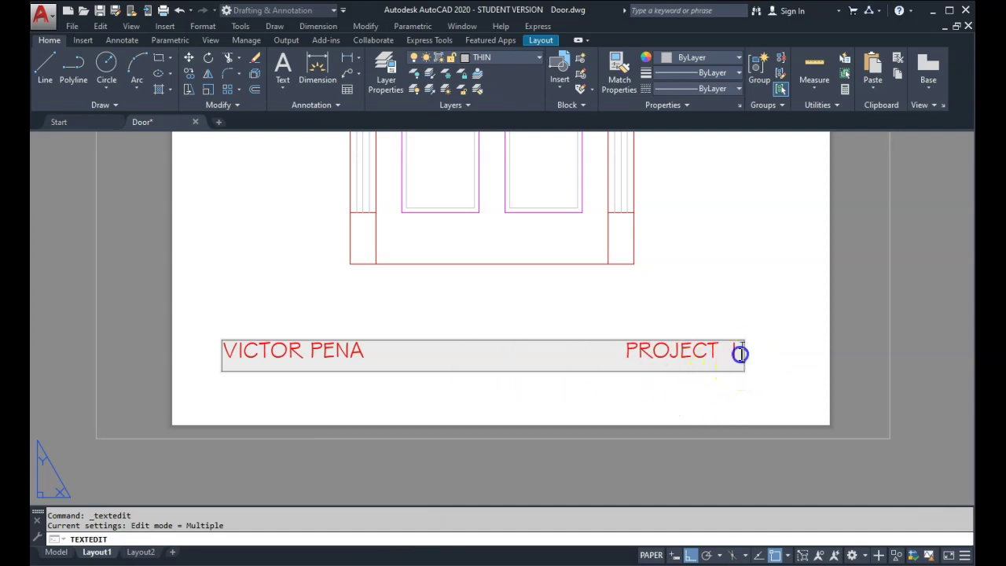
pyautogui.click(787, 360)
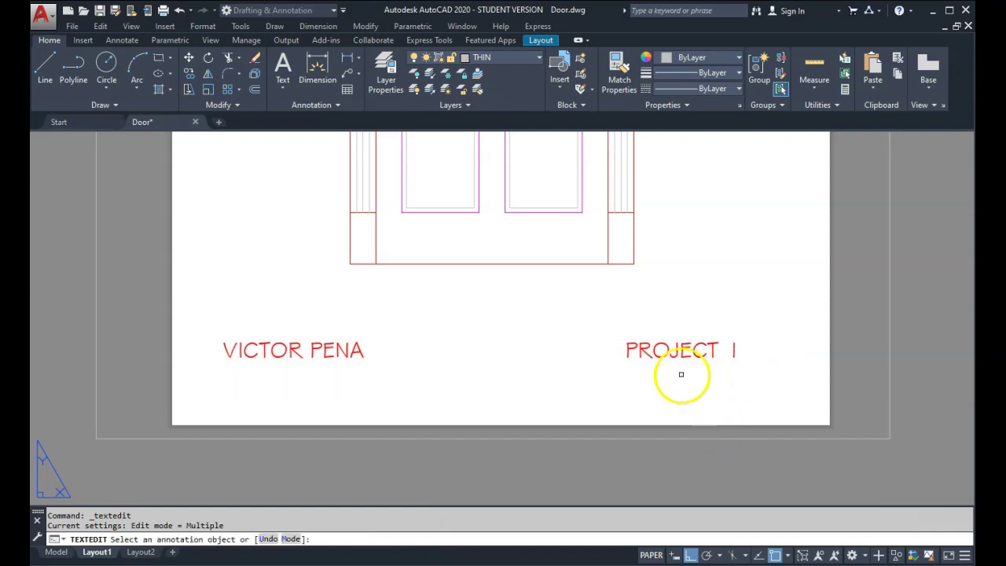
# Open the plot settings for Layout1 and preview the plot
pyautogui.scroll(-5, 678, 376)
pyautogui.moveTo(671, 340); pyautogui.dragTo(554, 360, button='middle')
pyautogui.scroll(2, 568, 326)
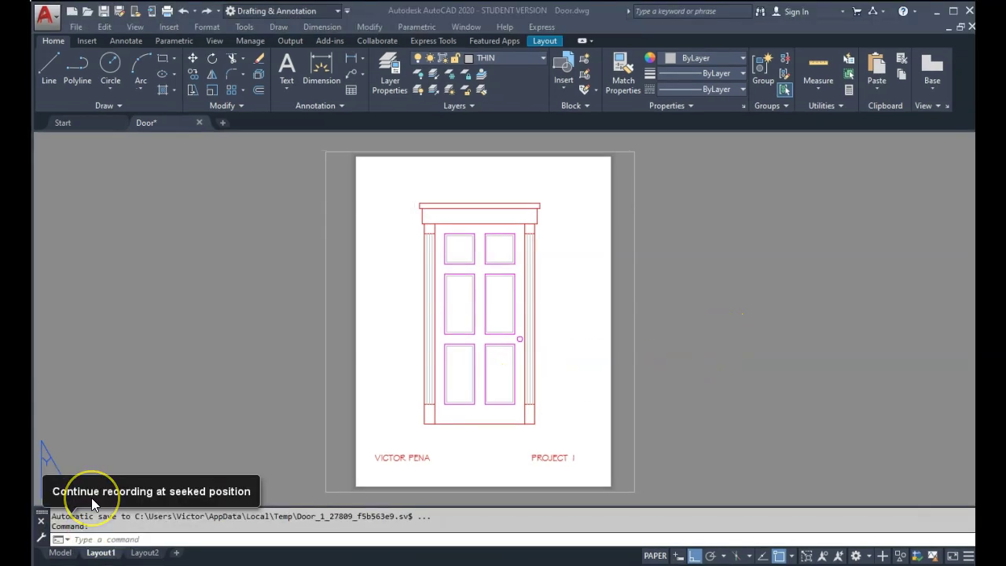
pyautogui.rightClick(96, 553)
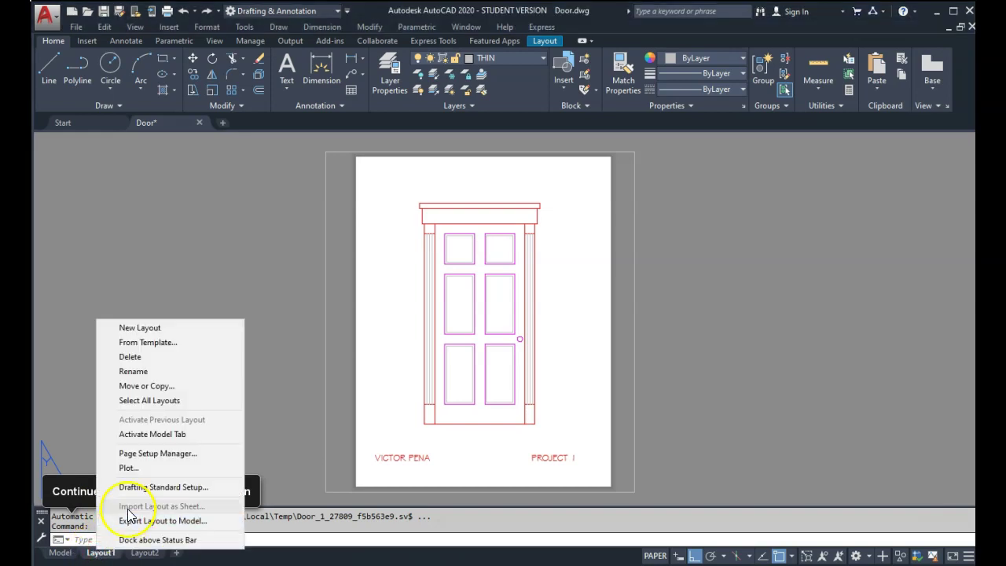
pyautogui.click(128, 468)
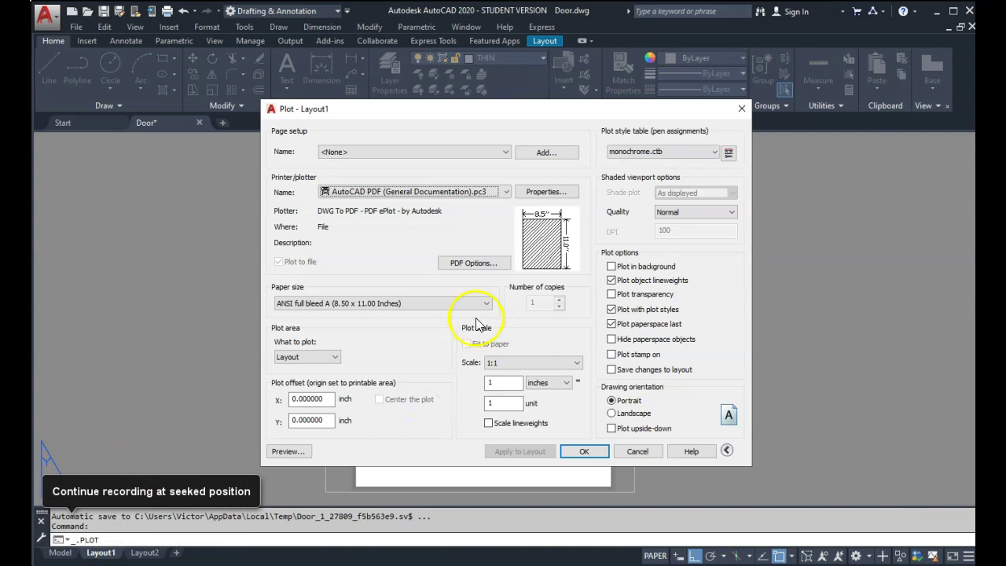
pyautogui.click(286, 452)
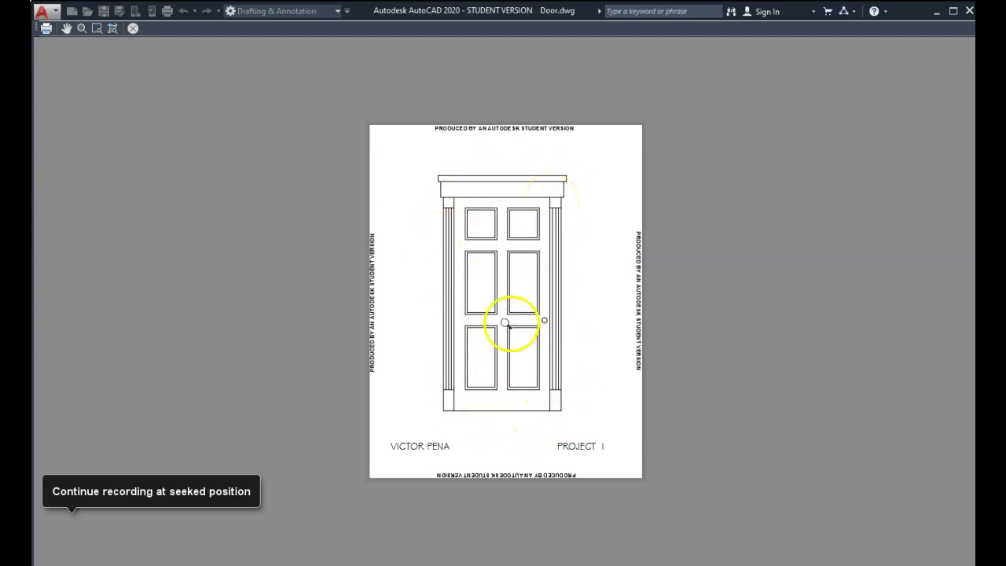
# Check the line weights around the door knob and side trim in the plot preview, and start the plot from the preview
pyautogui.scroll(10, 539, 319)
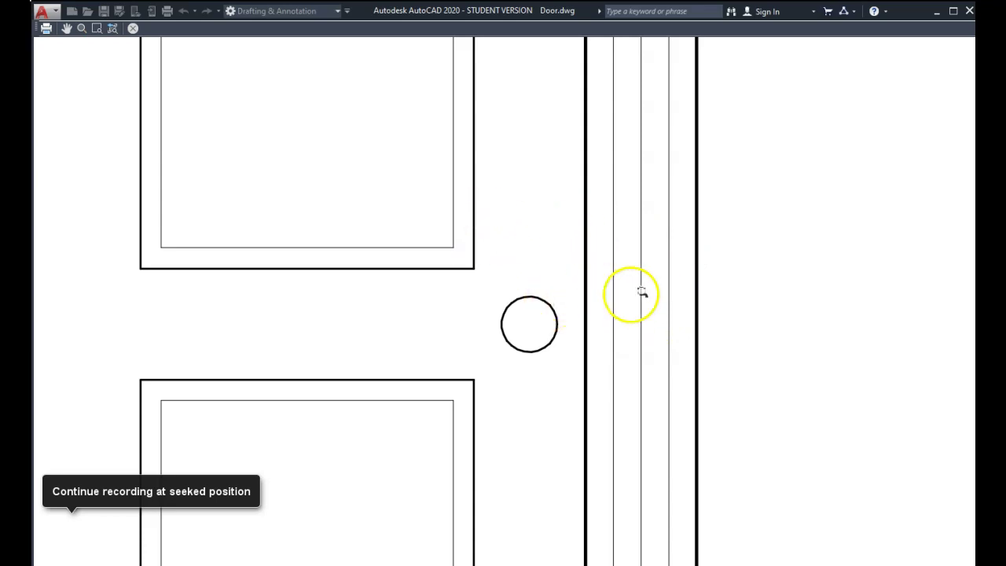
pyautogui.scroll(-8, 651, 300)
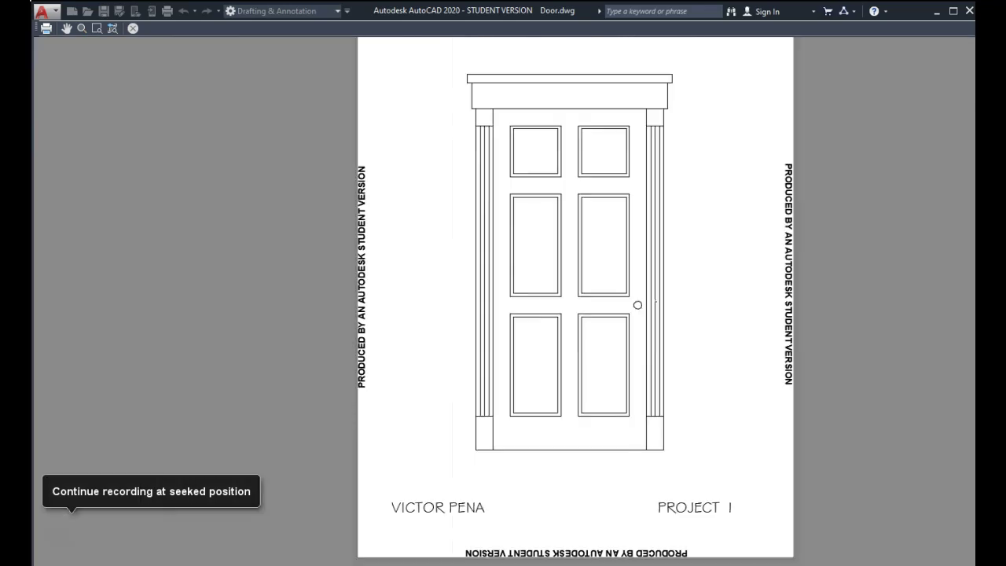
pyautogui.scroll(8, 644, 257)
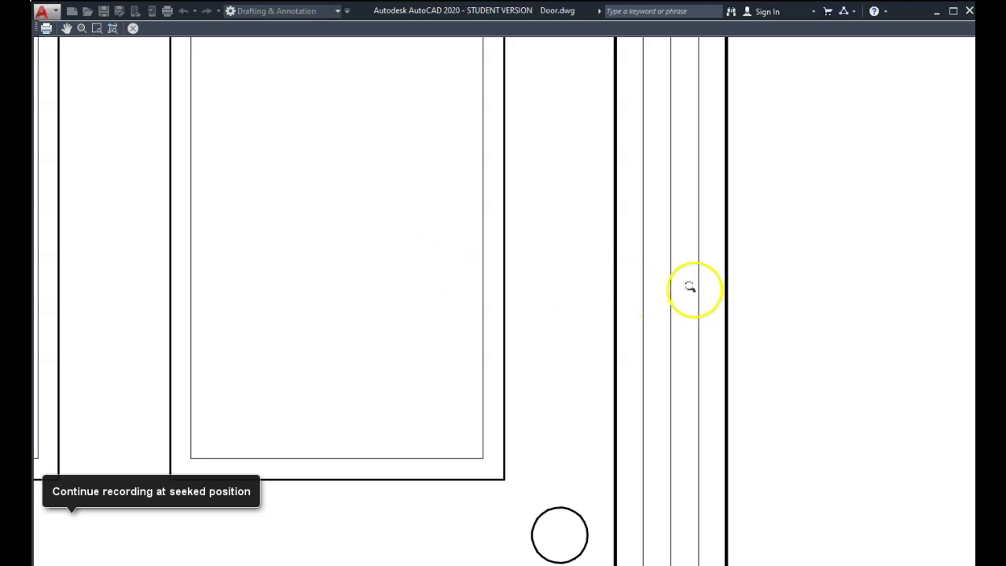
pyautogui.scroll(-8, 414, 244)
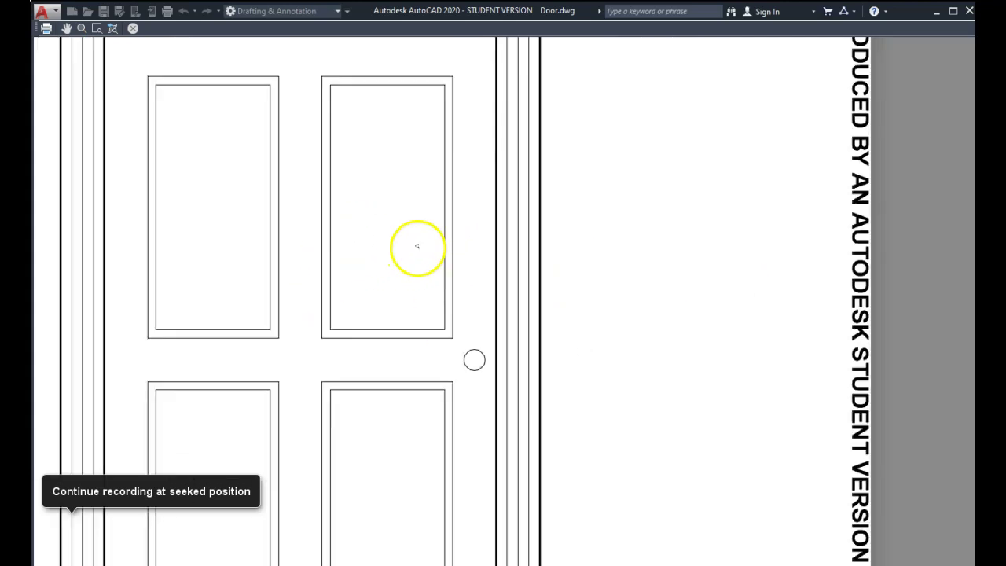
pyautogui.moveTo(417, 246); pyautogui.dragTo(503, 238, button='middle')
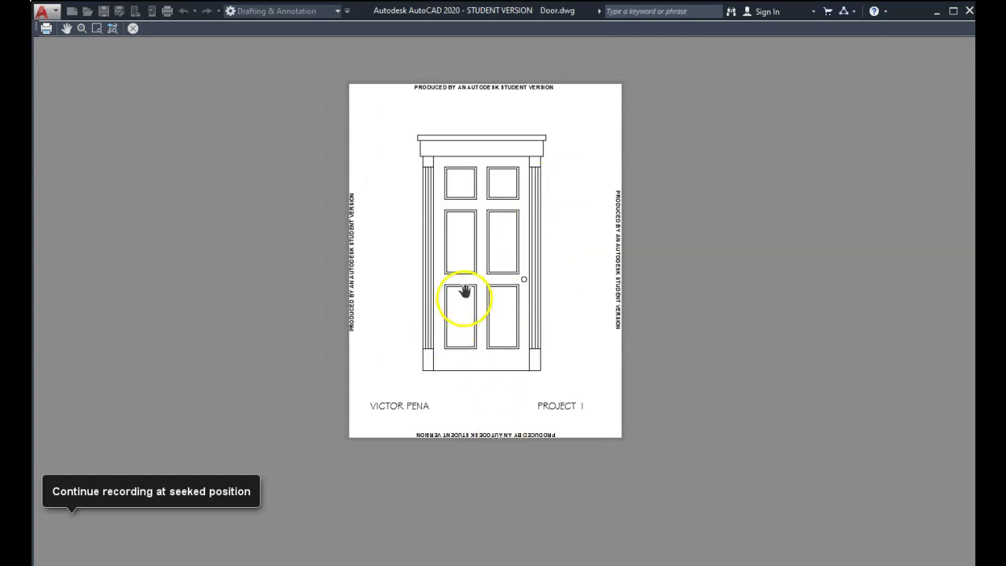
pyautogui.rightClick(561, 221)
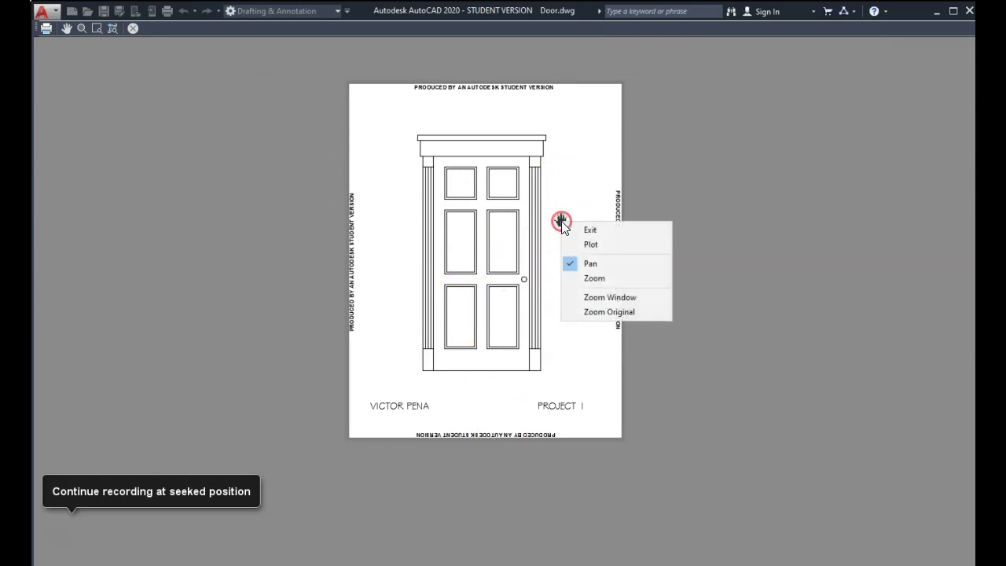
pyautogui.click(593, 246)
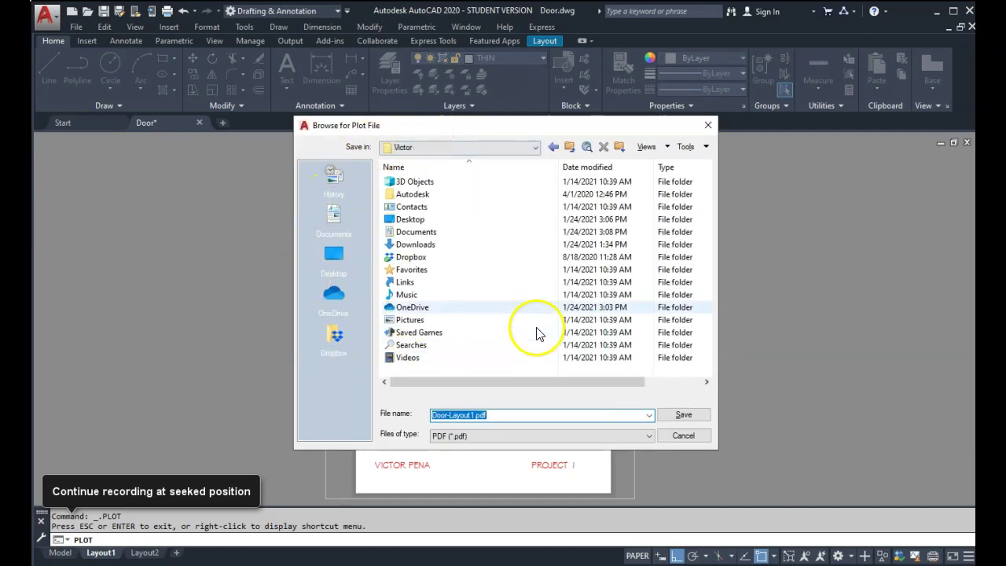
# Save the plot to the Desktop as the PDF file Door-Layout1.pdf
pyautogui.click(535, 148)
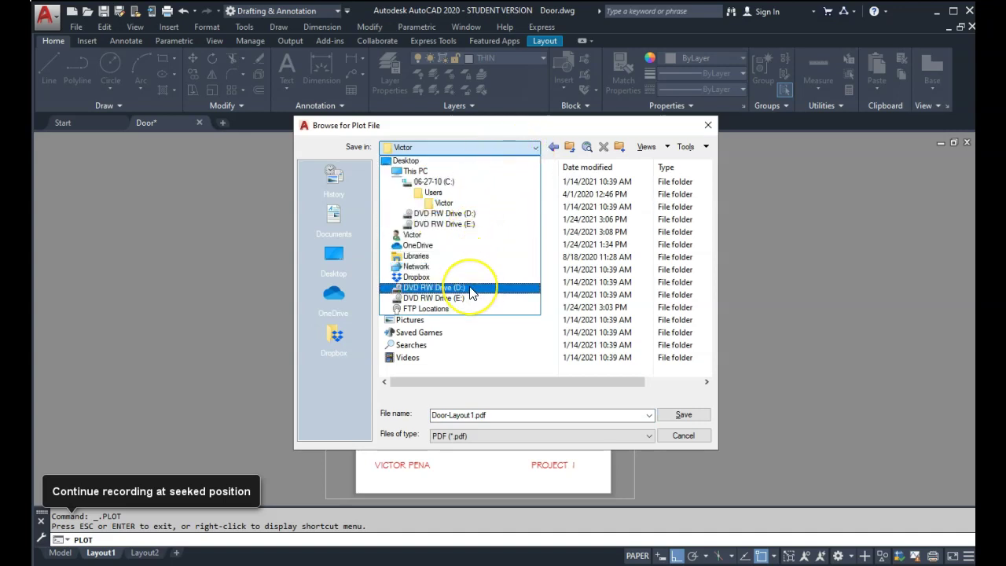
pyautogui.click(535, 147)
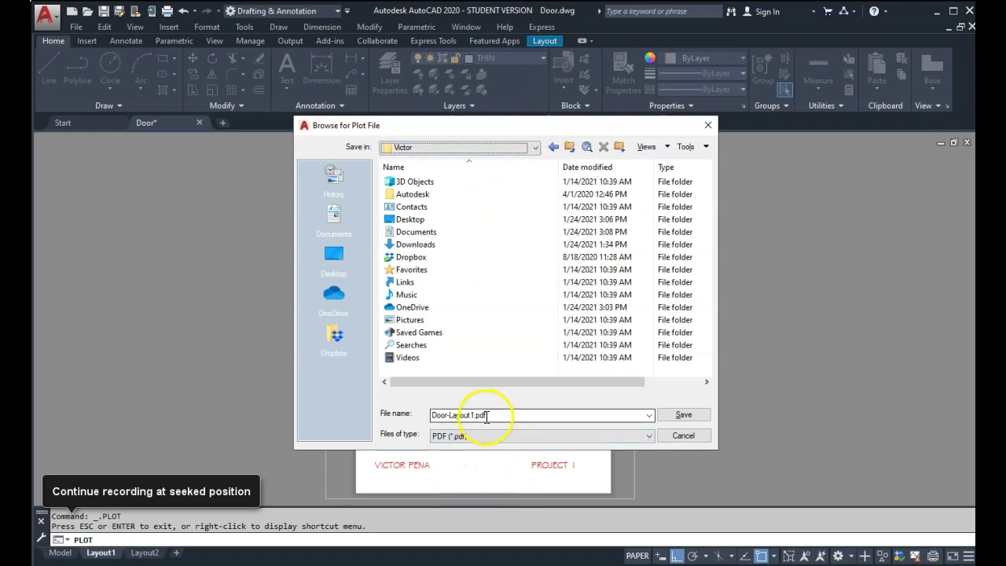
pyautogui.click(649, 435)
pyautogui.click(649, 435)
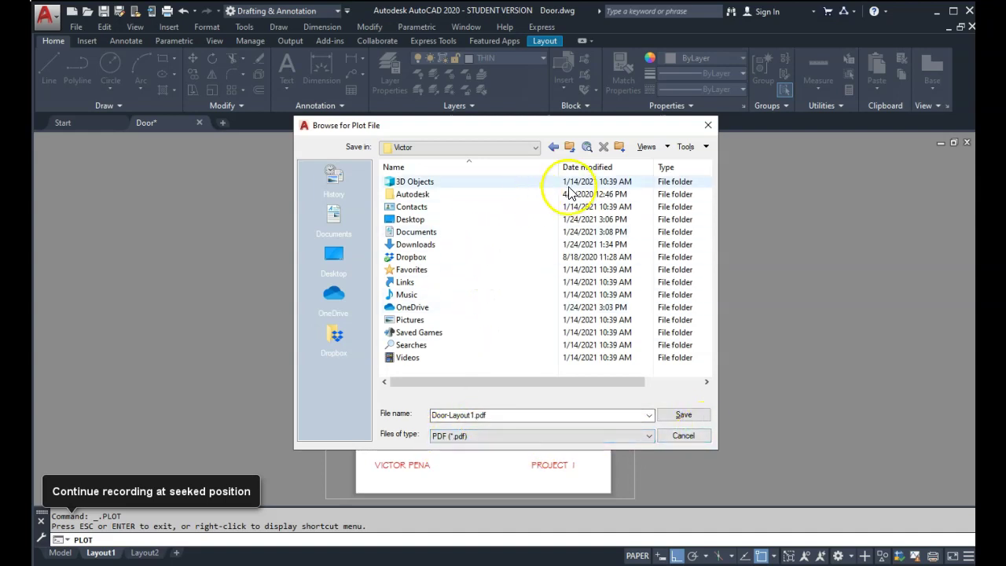
pyautogui.click(535, 146)
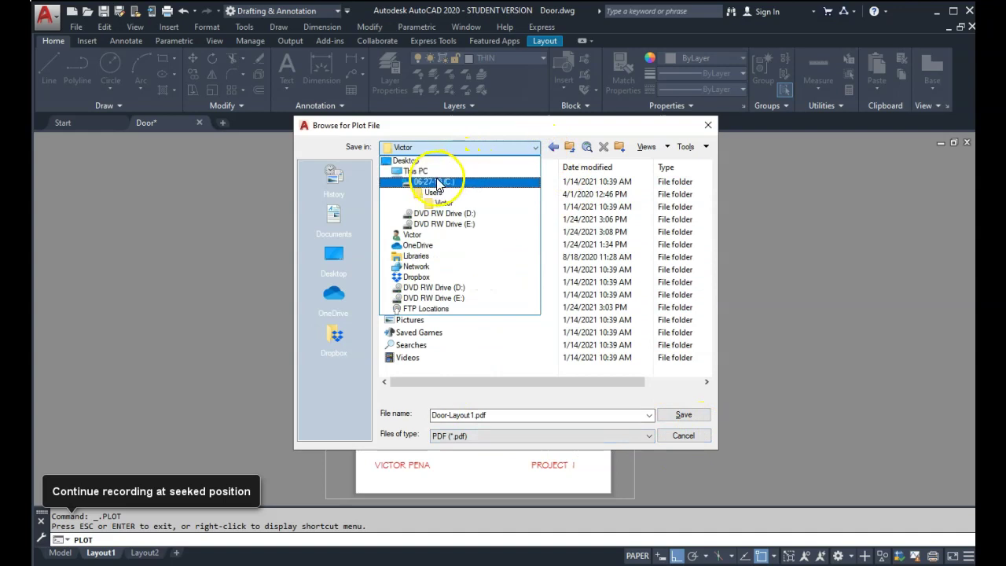
pyautogui.click(405, 160)
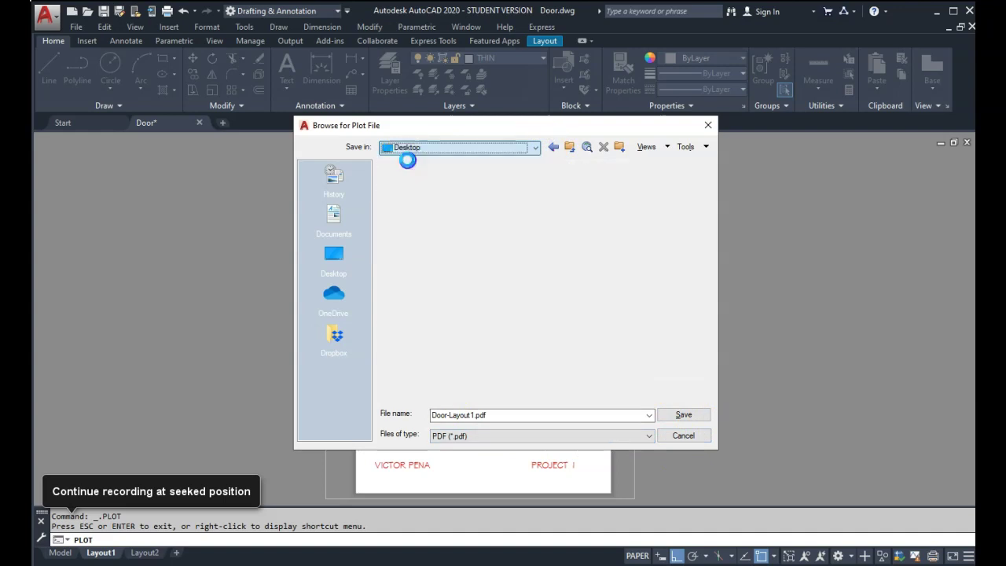
pyautogui.click(686, 419)
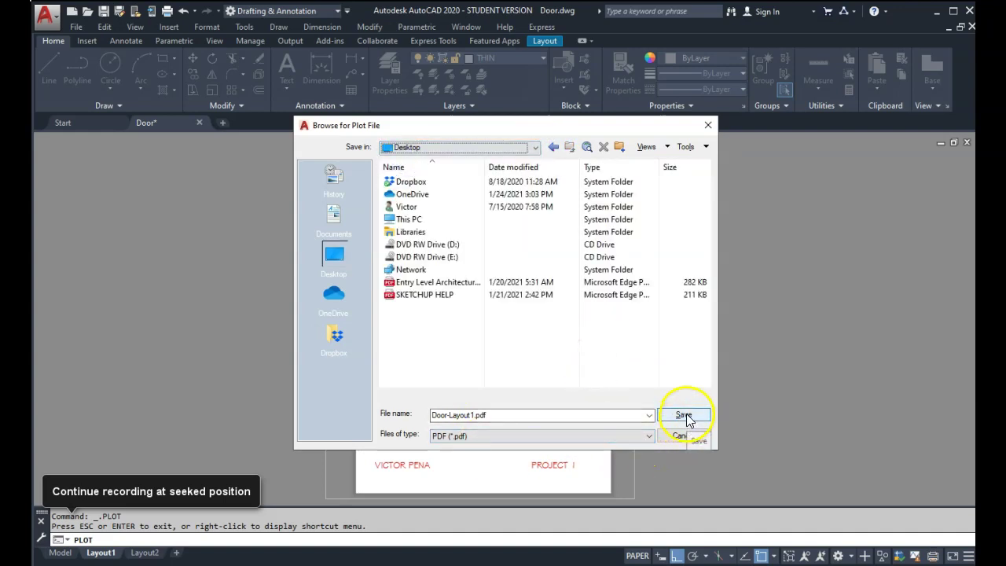